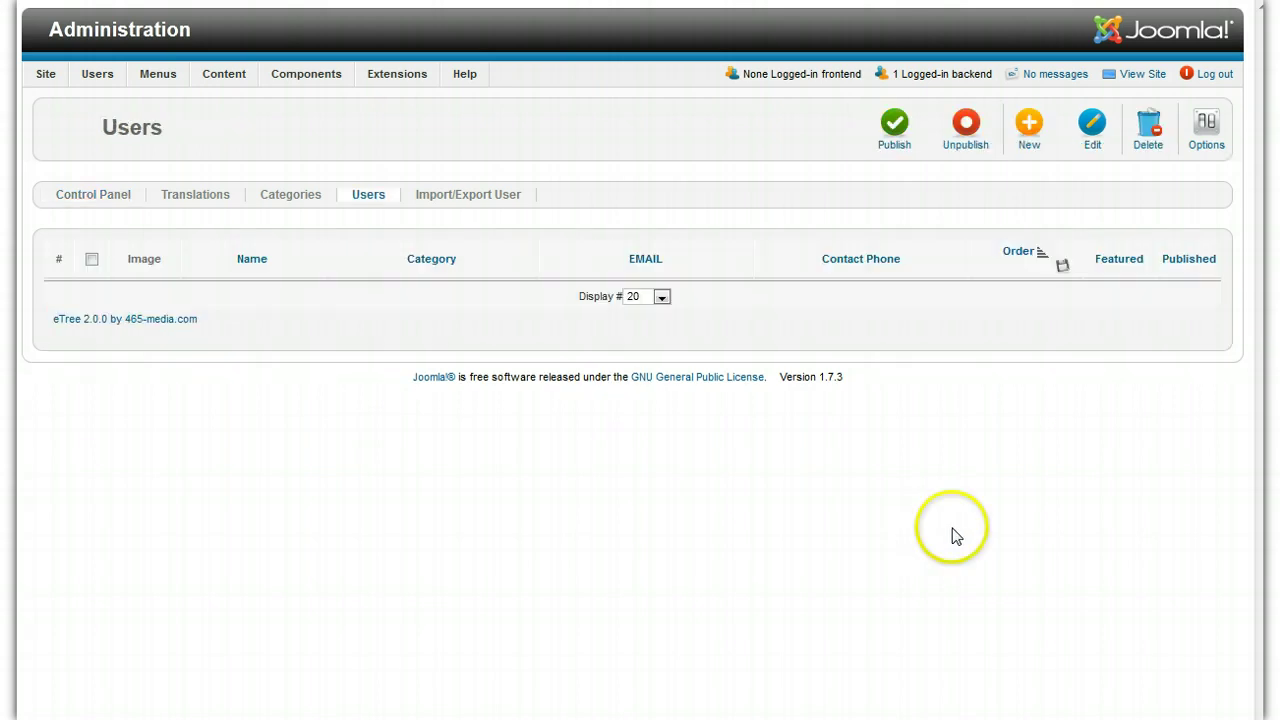
Start a new user entry and look over its form fields down to the Resume editor
{"action": "left_click", "coordinate": [1030, 126]}
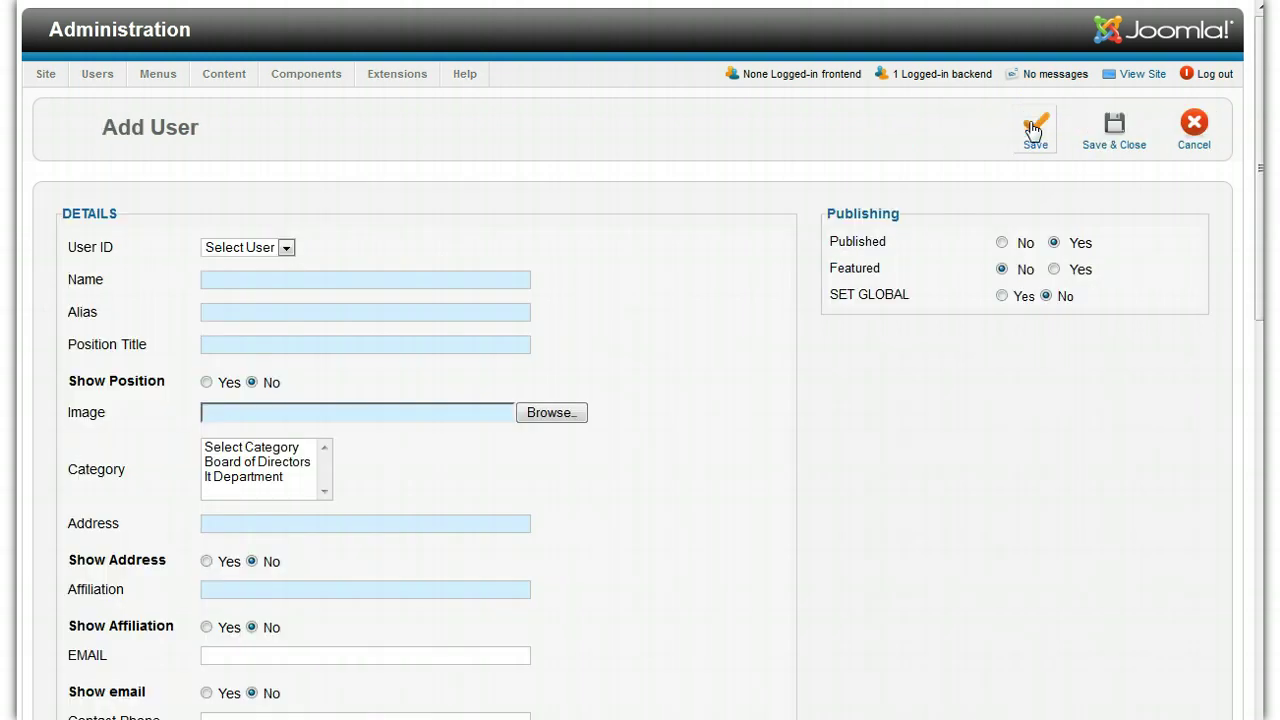
{"action": "scroll", "coordinate": [777, 341], "scroll_direction": "down", "scroll_amount": 2}
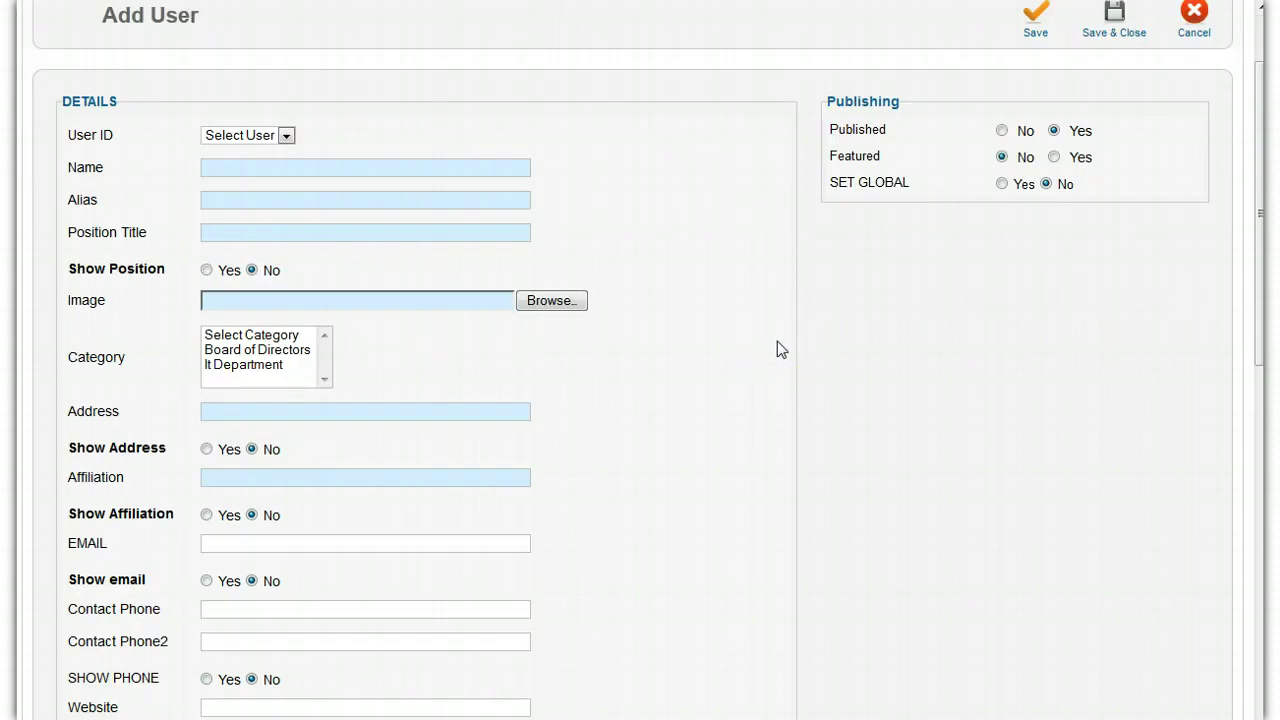
{"action": "scroll", "coordinate": [777, 341], "scroll_direction": "up", "scroll_amount": 2}
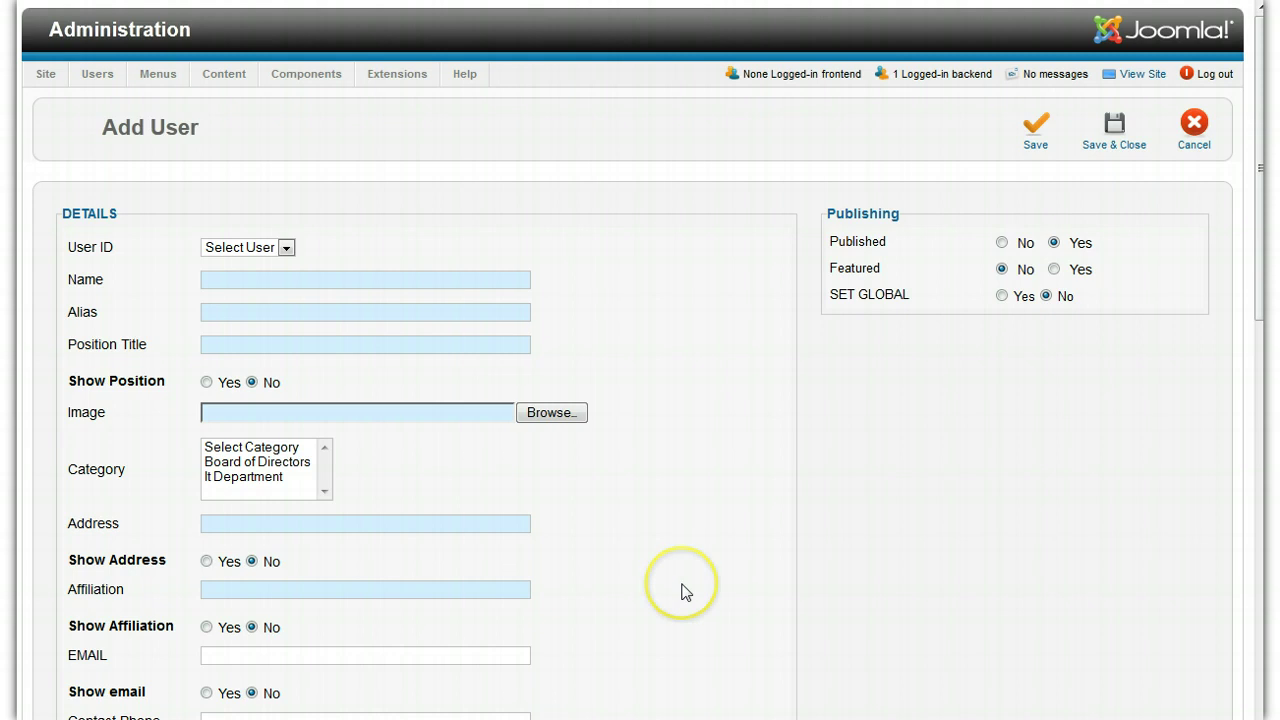
{"action": "scroll", "coordinate": [683, 585], "scroll_direction": "down", "scroll_amount": 12}
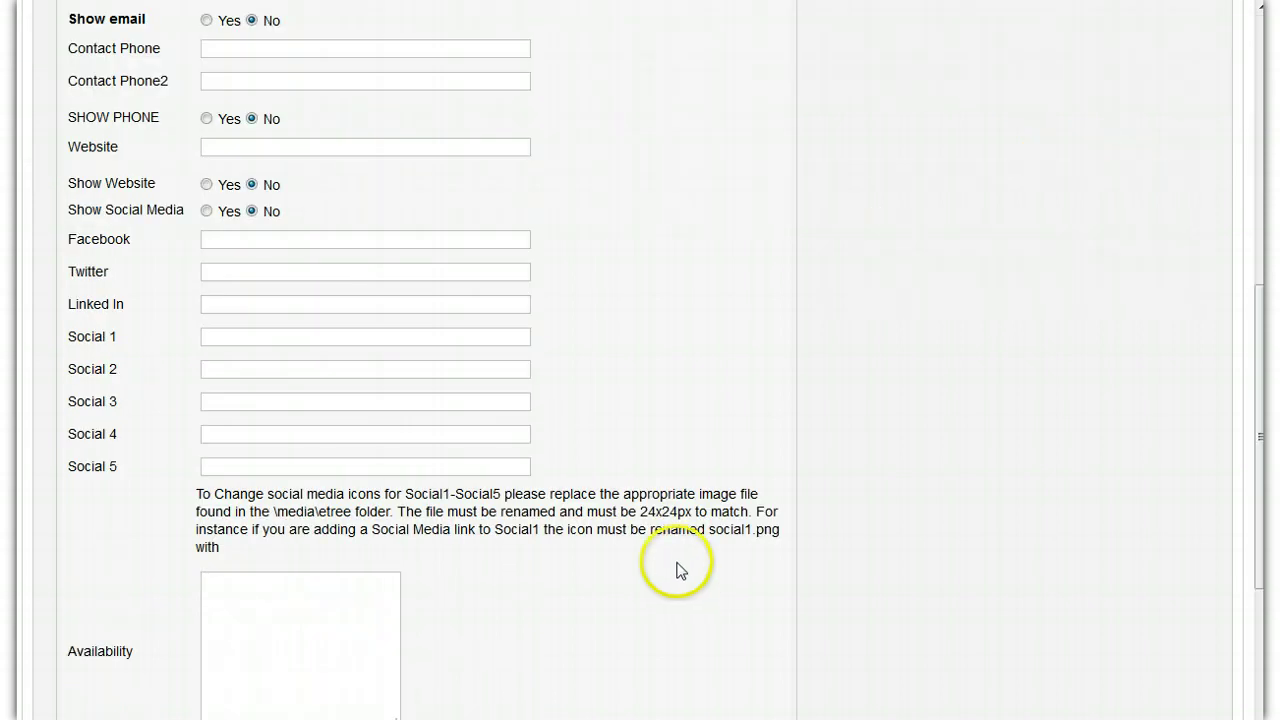
{"action": "scroll", "coordinate": [676, 570], "scroll_direction": "down", "scroll_amount": 8}
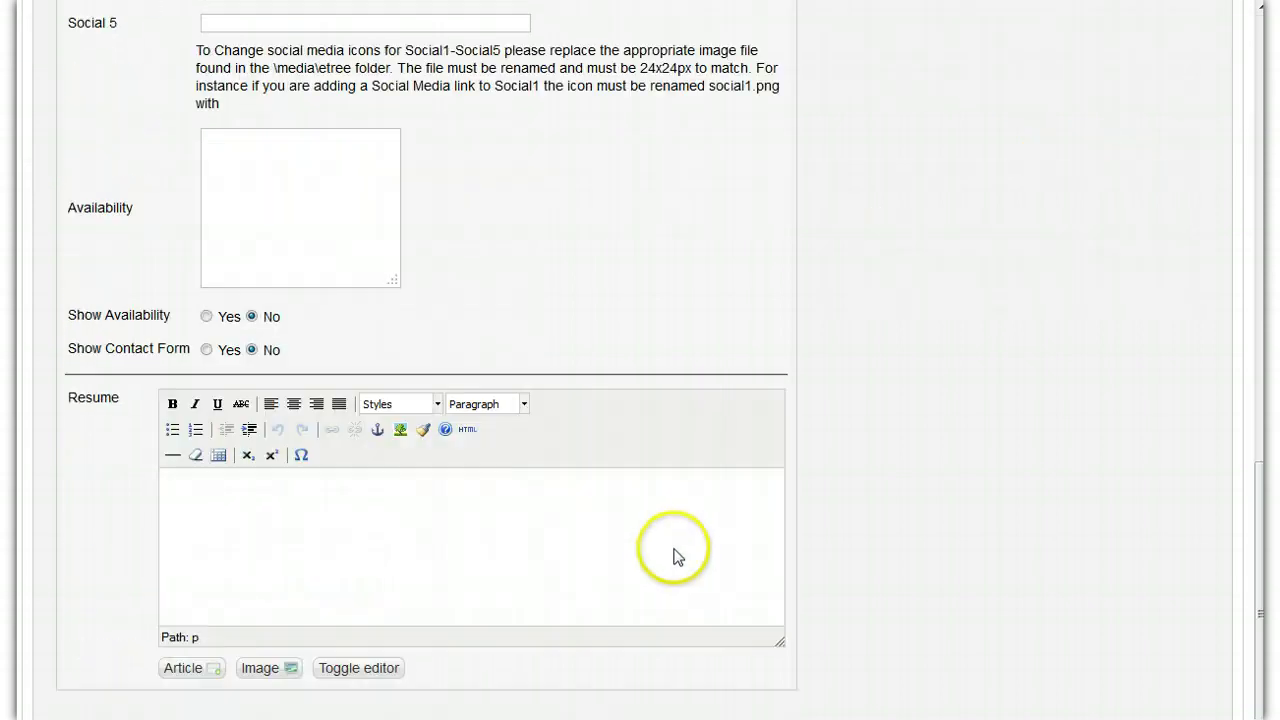
{"action": "left_click", "coordinate": [338, 485]}
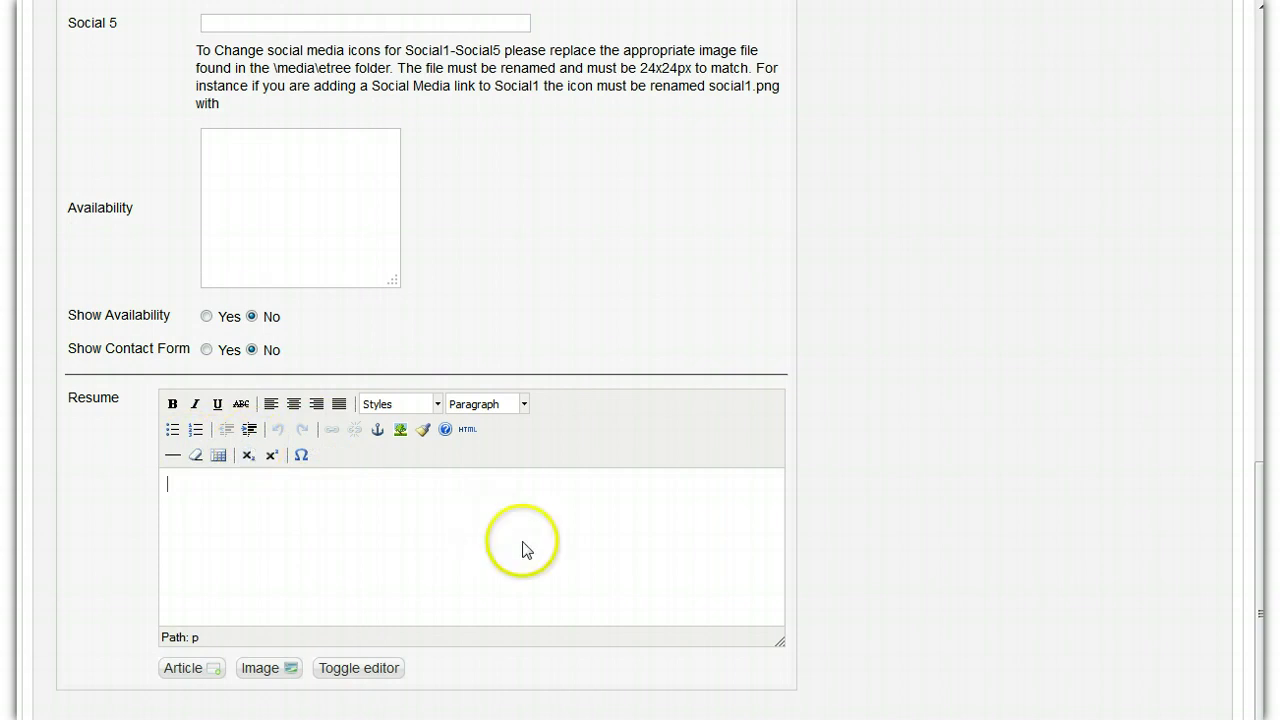
{"action": "scroll", "coordinate": [535, 578], "scroll_direction": "up", "scroll_amount": 2}
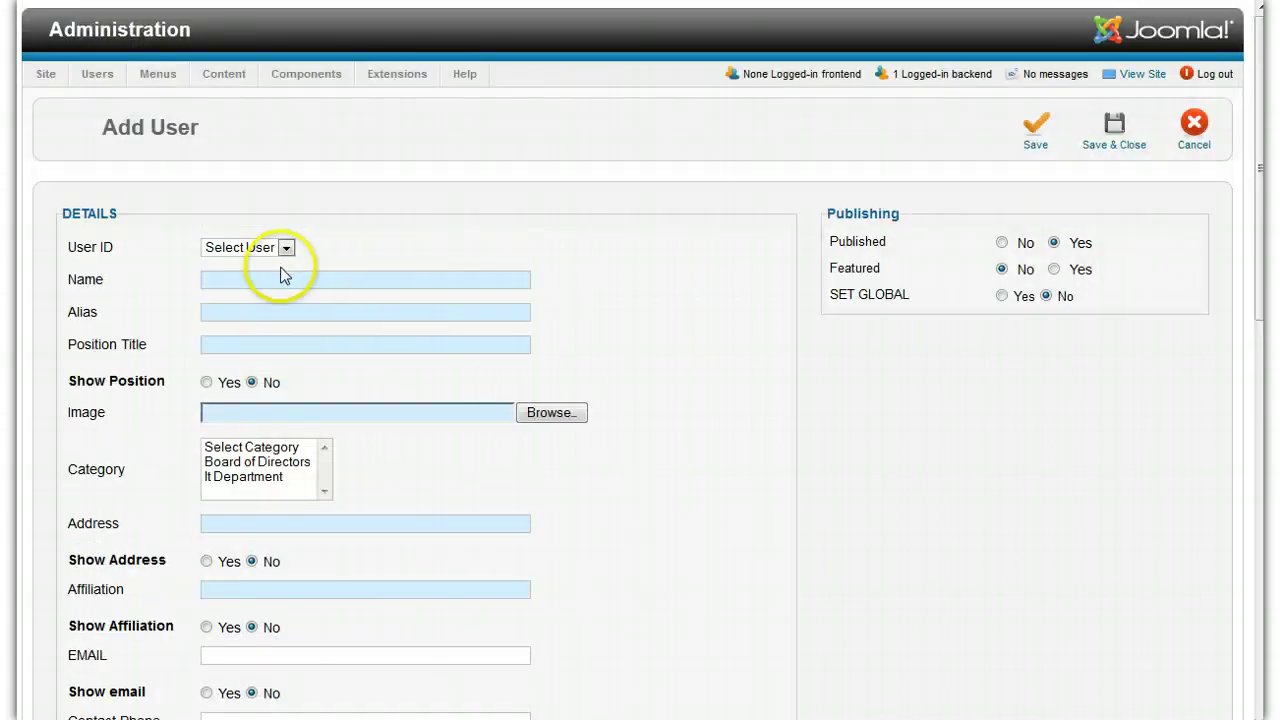
Enter the person's full name in the Name field of the new user entry
{"action": "left_click", "coordinate": [252, 278]}
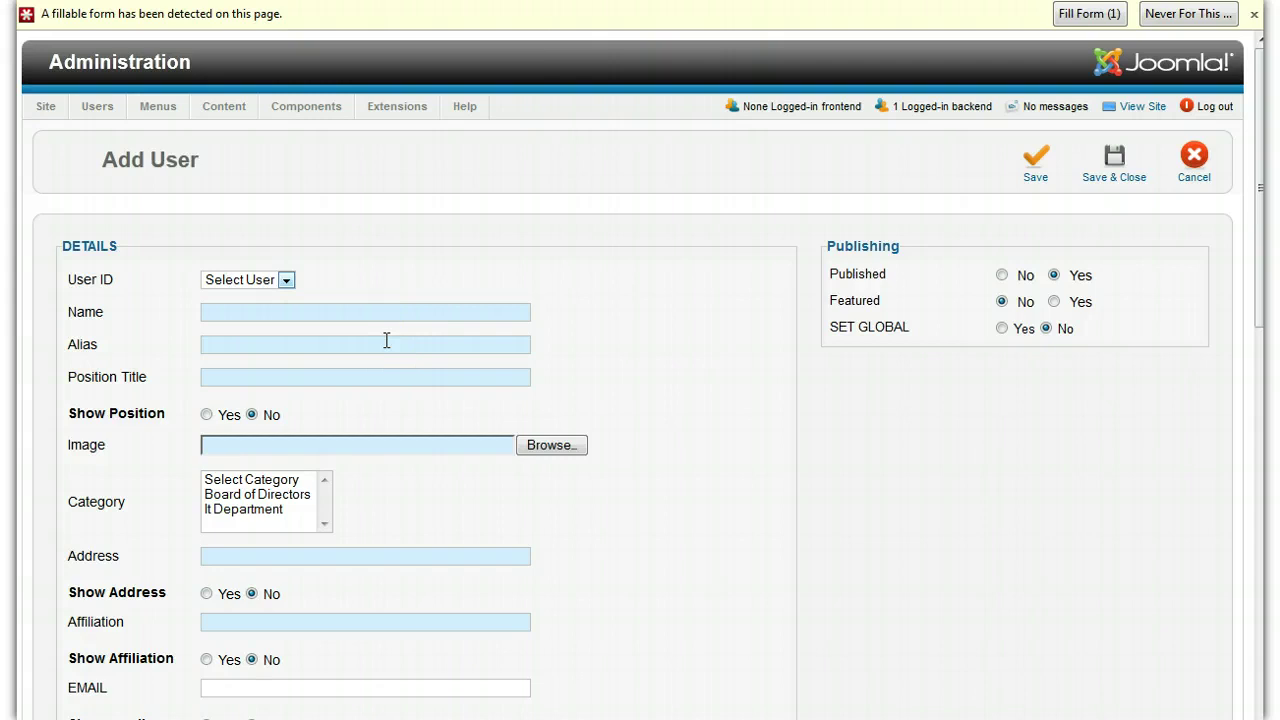
{"action": "type", "text": "Bob Smith"}
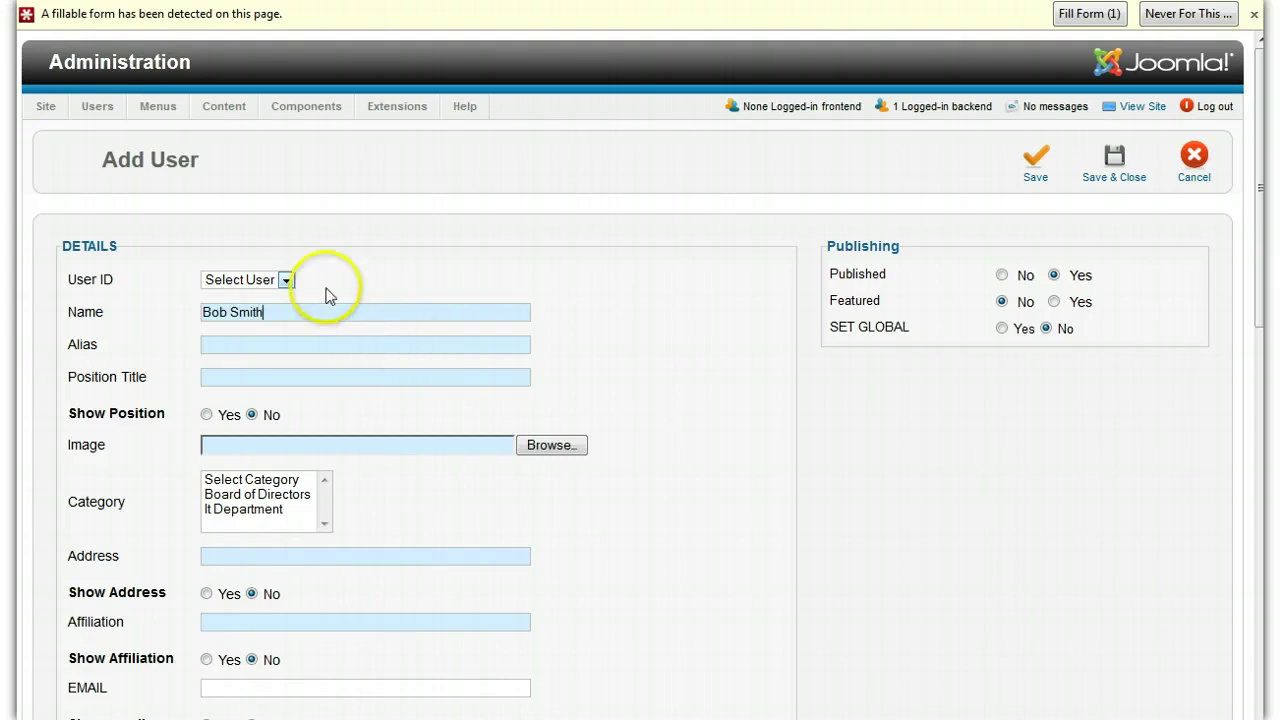
{"action": "left_click", "coordinate": [286, 281]}
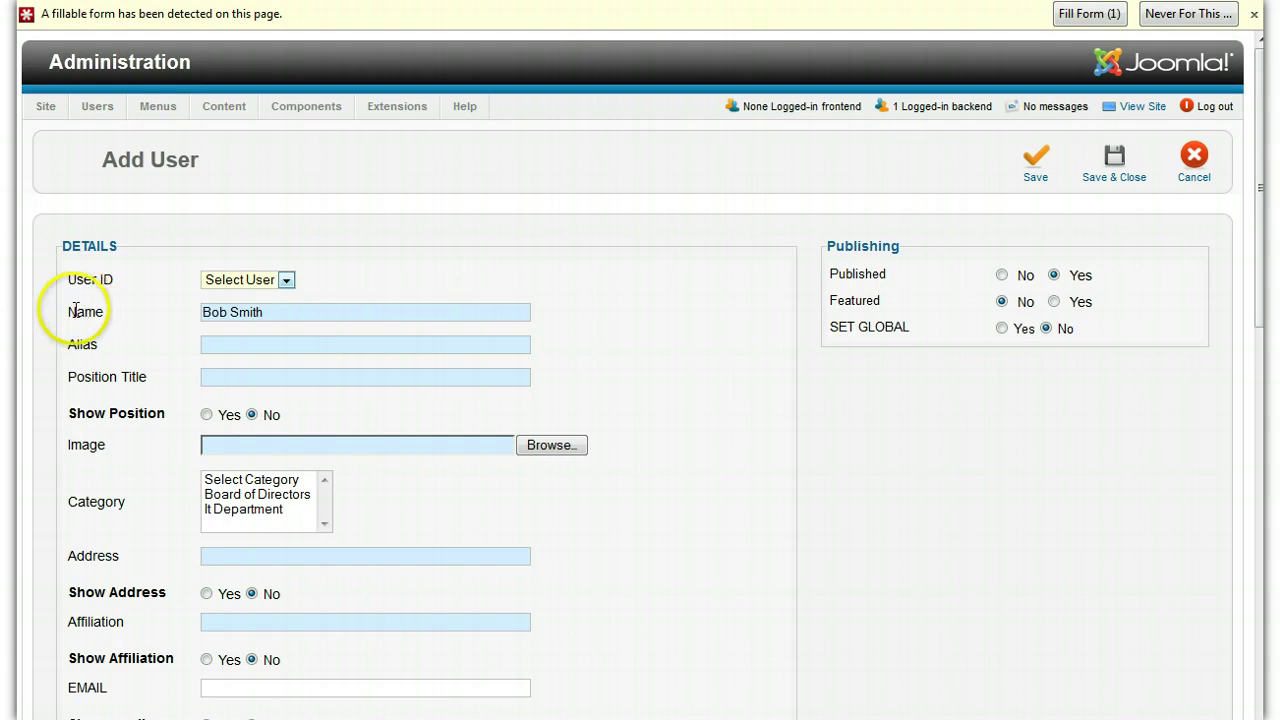
{"action": "left_click", "coordinate": [75, 312]}
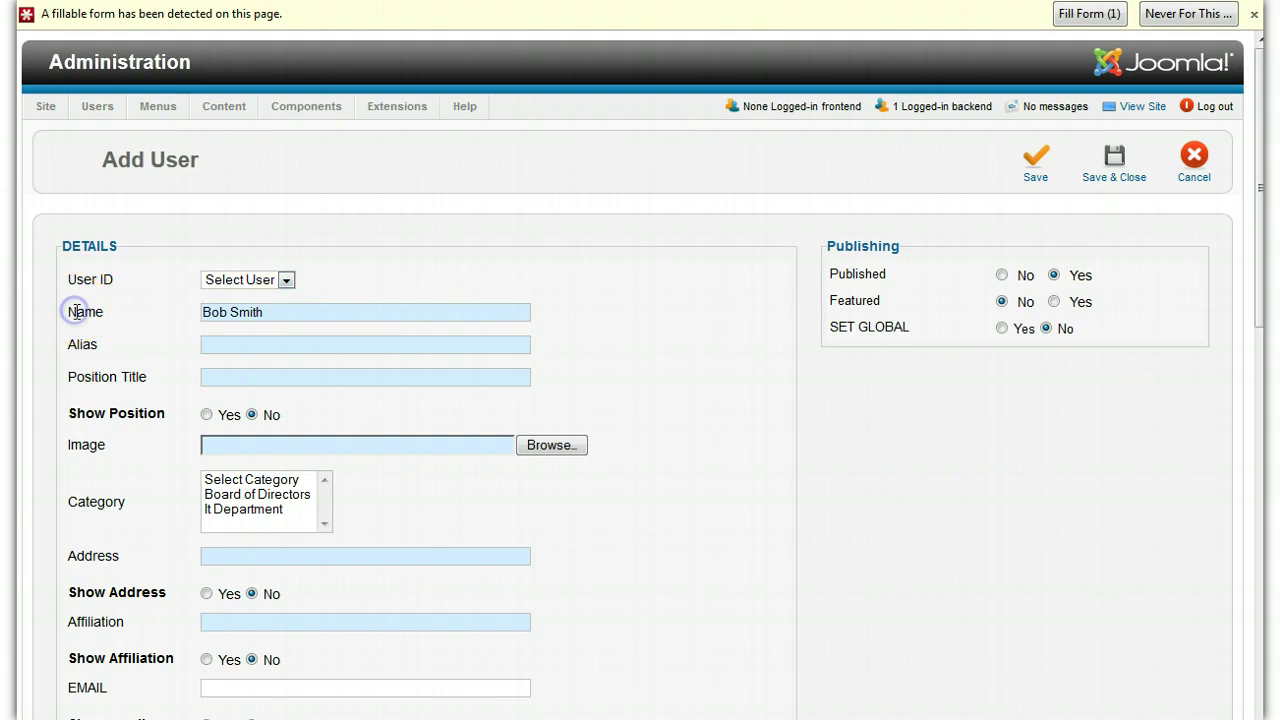
{"action": "left_click", "coordinate": [280, 345]}
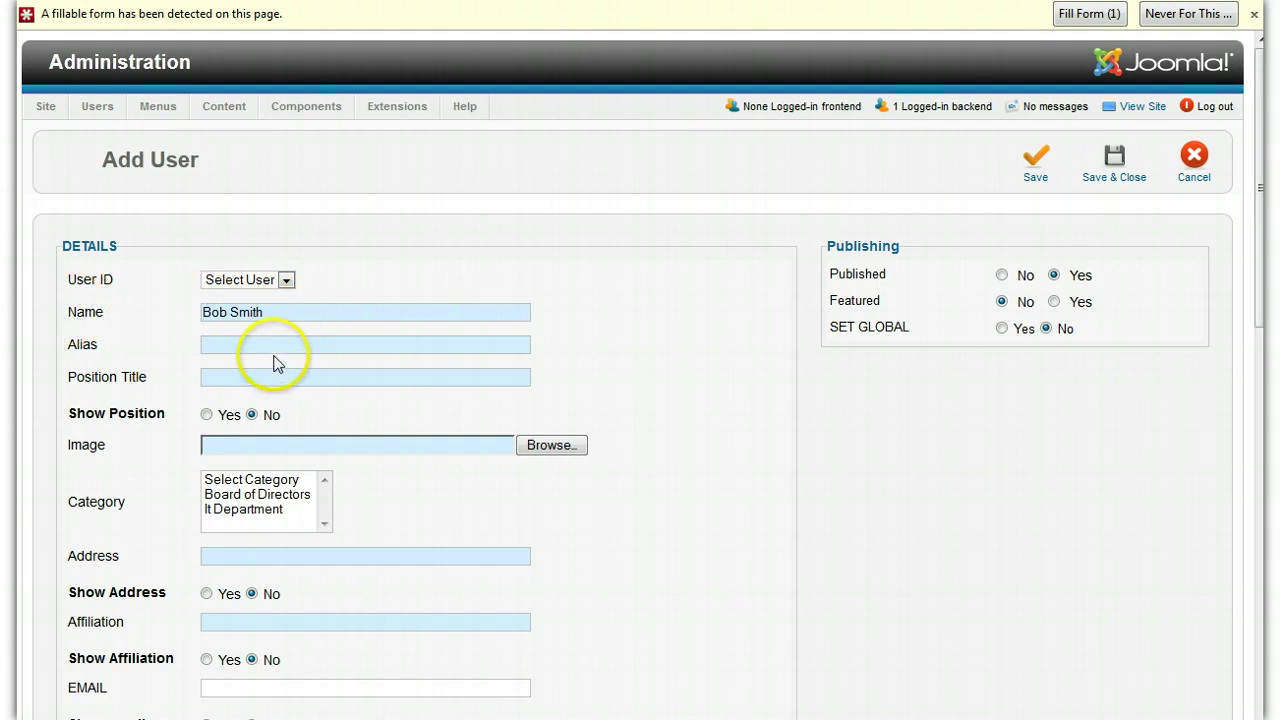
Set the position title to President and attach the 250px-Mater image from the eTree 2.0 downloads folder
{"action": "left_click", "coordinate": [280, 376]}
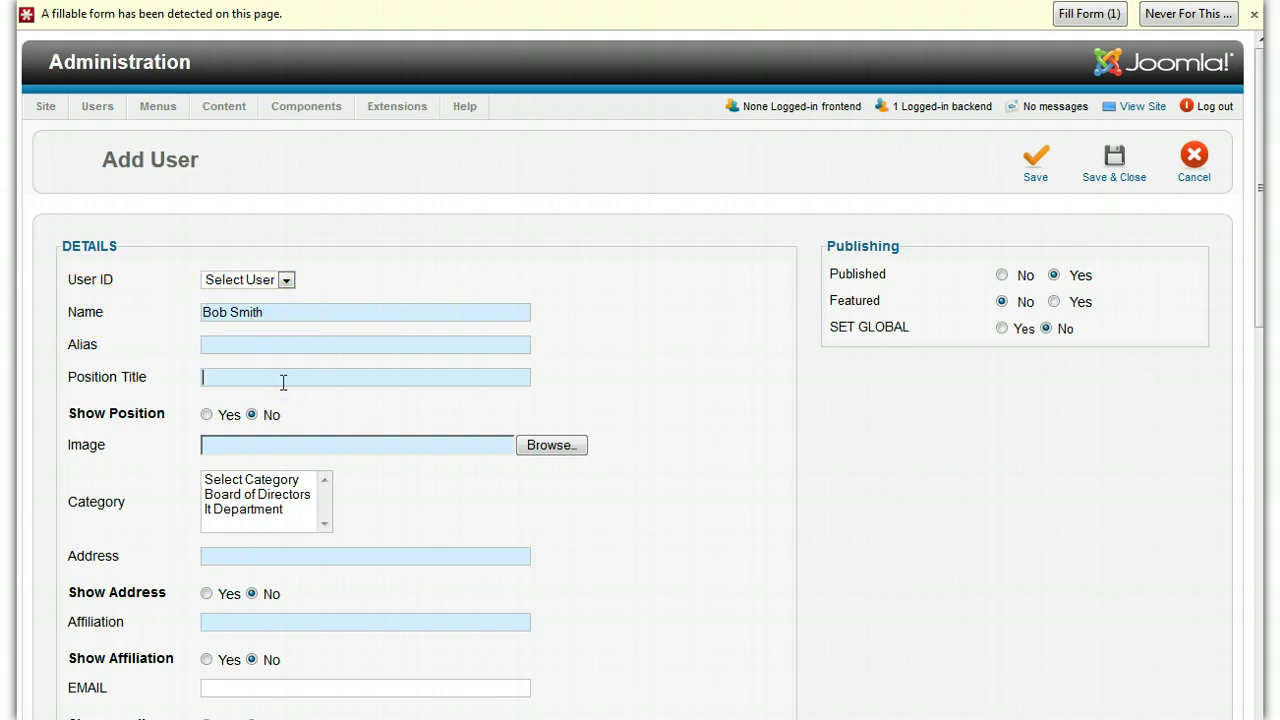
{"action": "type", "text": "President"}
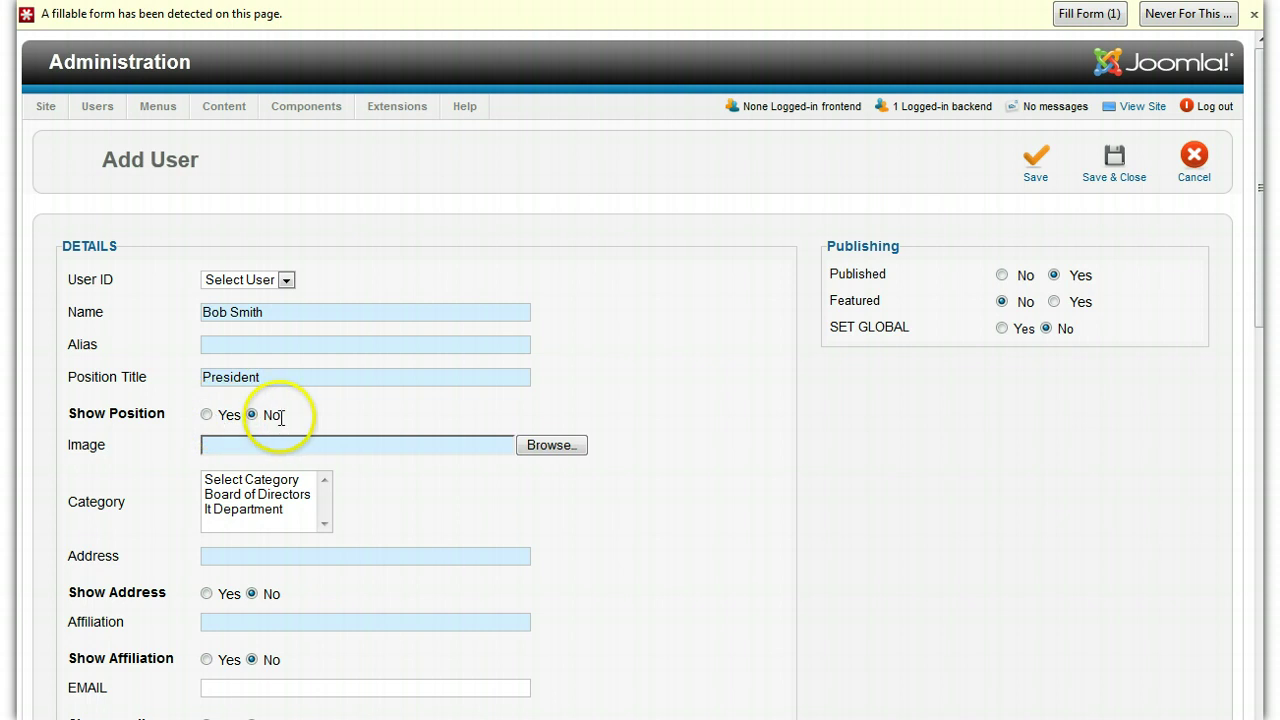
{"action": "left_click", "coordinate": [573, 453]}
{"action": "double_click", "coordinate": [333, 137]}
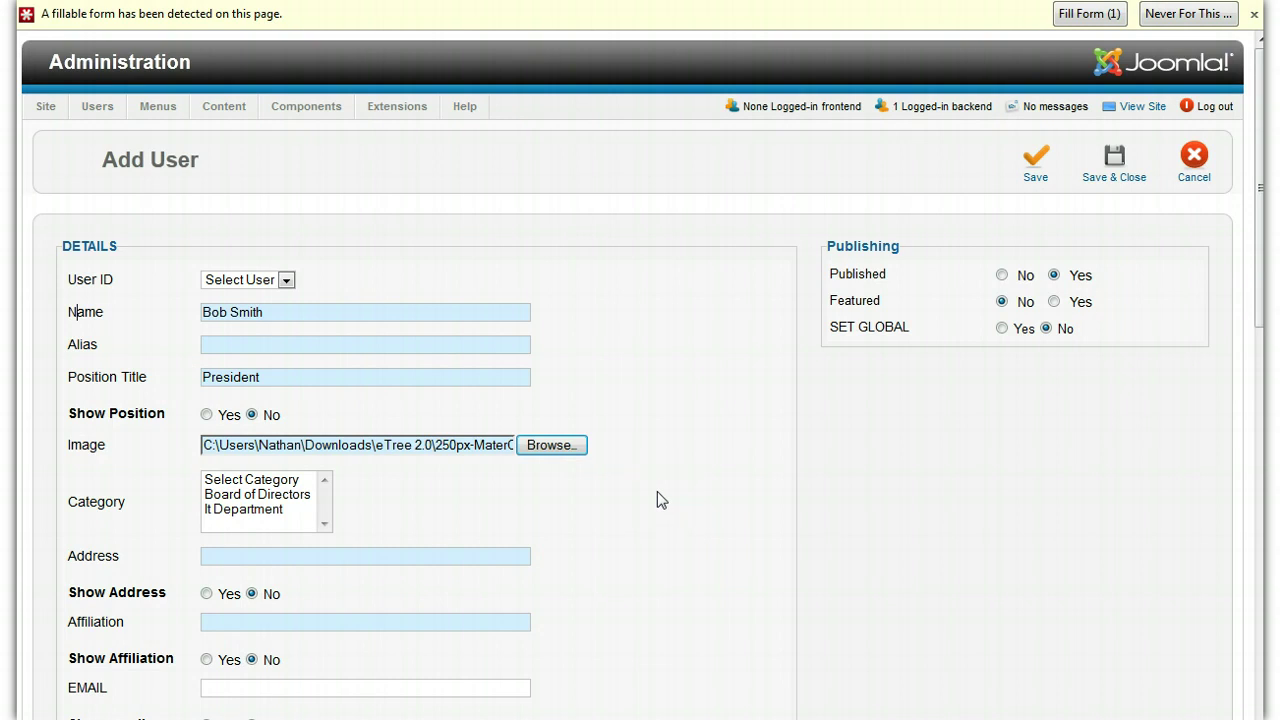
Assign the user to both the Board of Directors and It Department categories
{"action": "scroll", "coordinate": [657, 491], "scroll_direction": "down", "scroll_amount": 3}
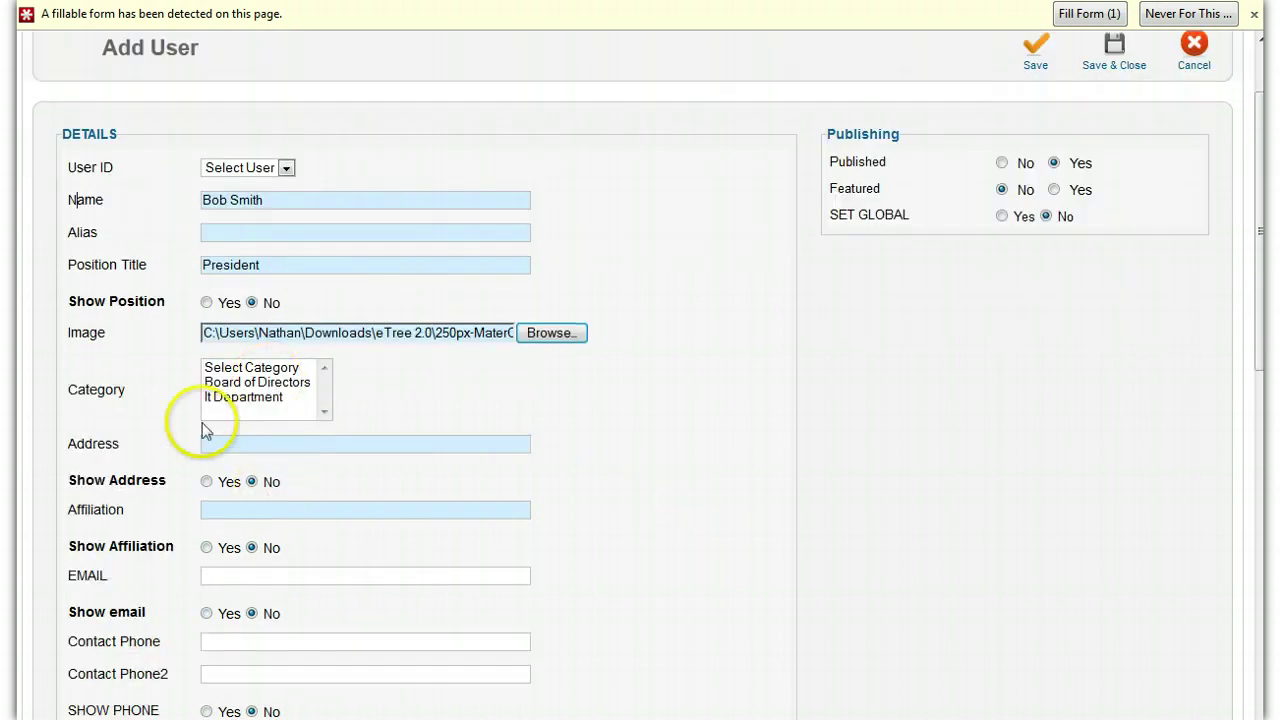
{"action": "left_click", "coordinate": [285, 398]}
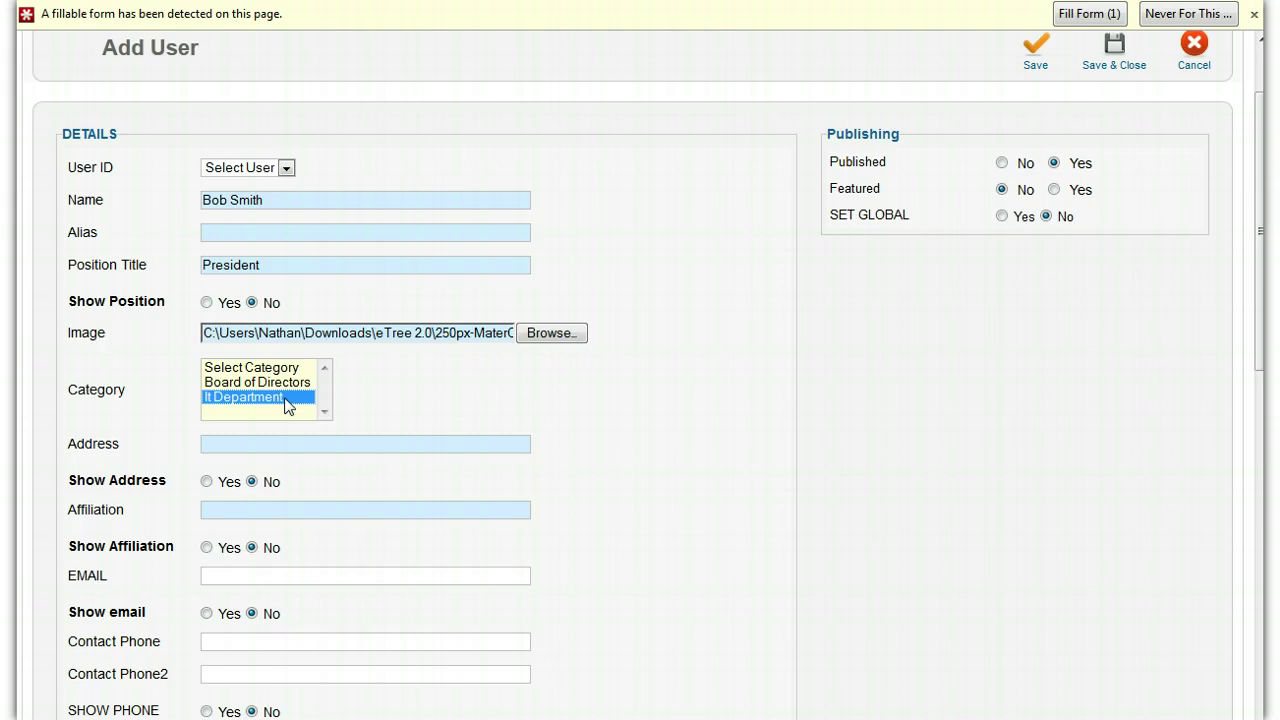
{"action": "left_click", "coordinate": [275, 382], "text": "ctrl"}
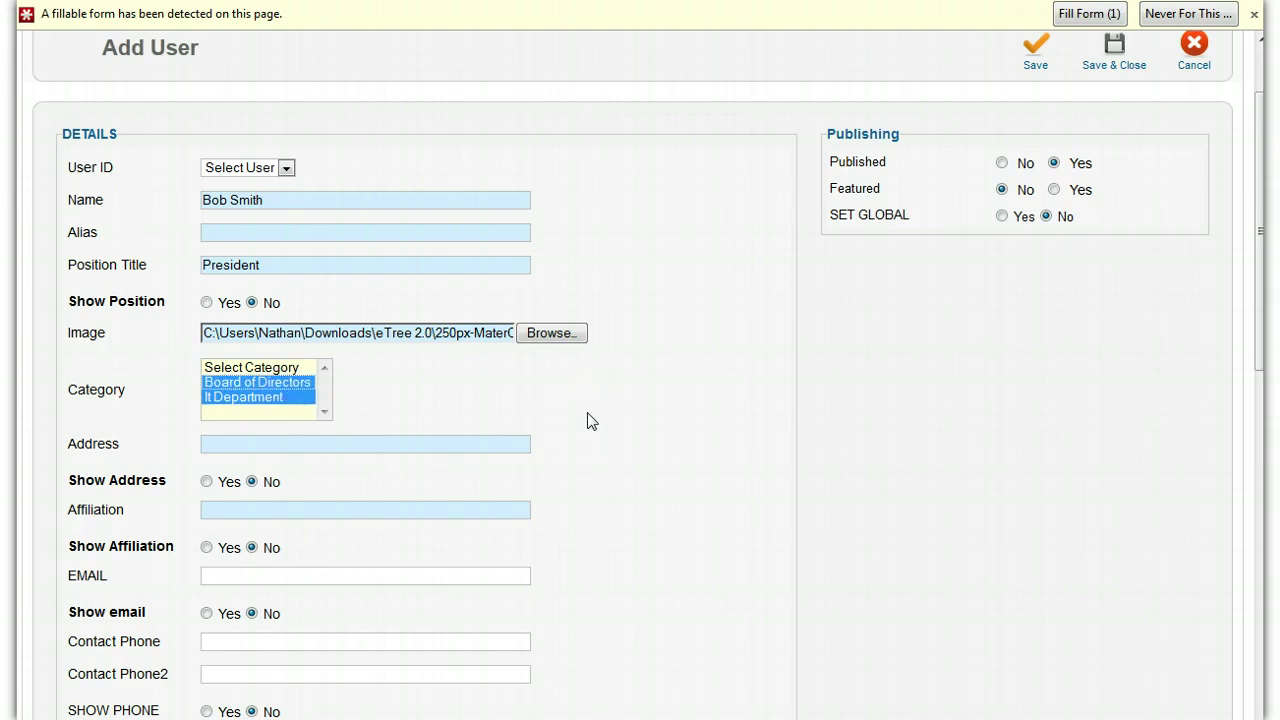
{"action": "left_click", "coordinate": [270, 396], "text": "ctrl"}
{"action": "left_click", "coordinate": [264, 399]}
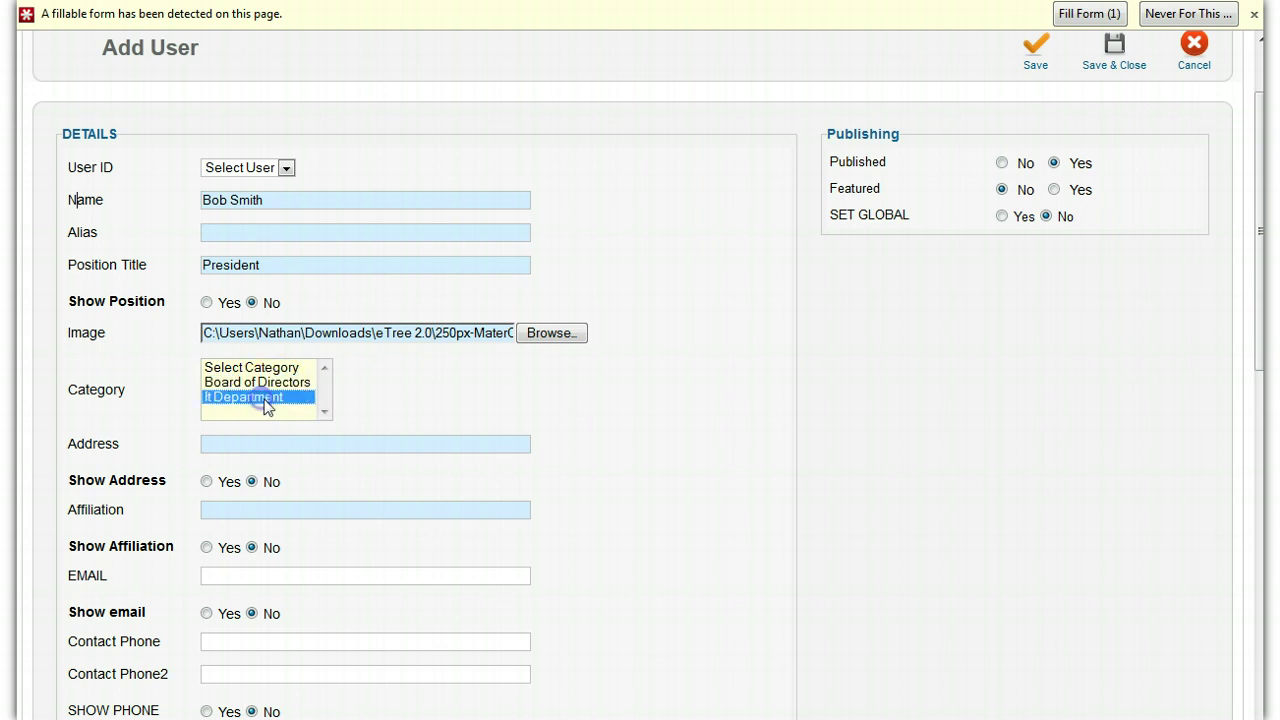
{"action": "left_click", "coordinate": [264, 382], "text": "ctrl"}
Examine the address, affiliation, email, phone and website fields together with their show or hide options
{"action": "left_click", "coordinate": [455, 446]}
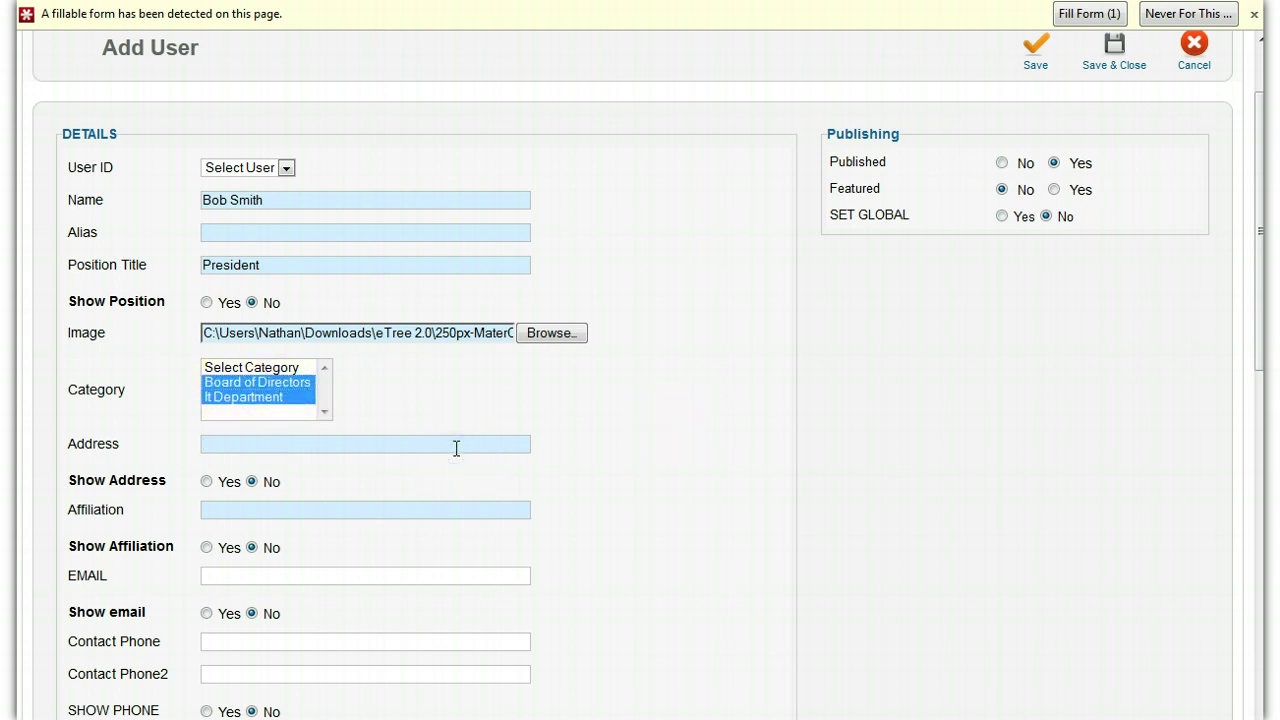
{"action": "left_click", "coordinate": [218, 509]}
{"action": "scroll", "coordinate": [383, 523], "scroll_direction": "down", "scroll_amount": 2}
{"action": "left_click", "coordinate": [414, 520]}
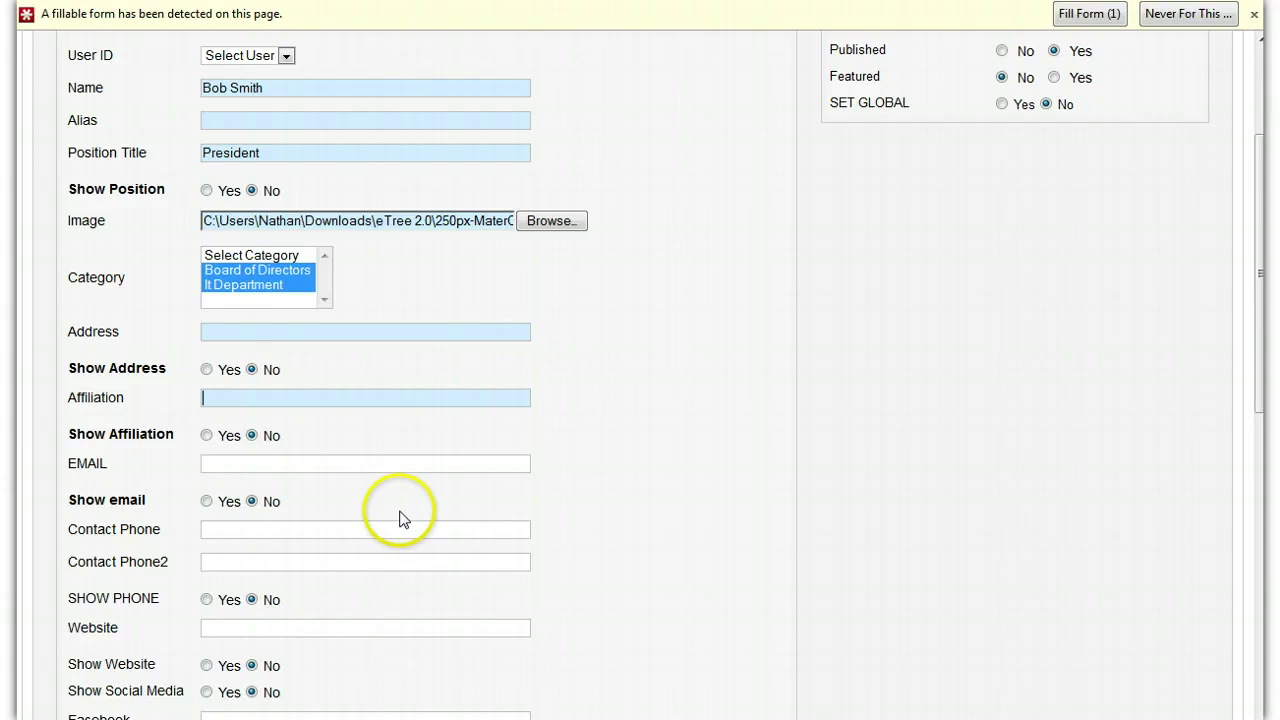
{"action": "left_click", "coordinate": [229, 464]}
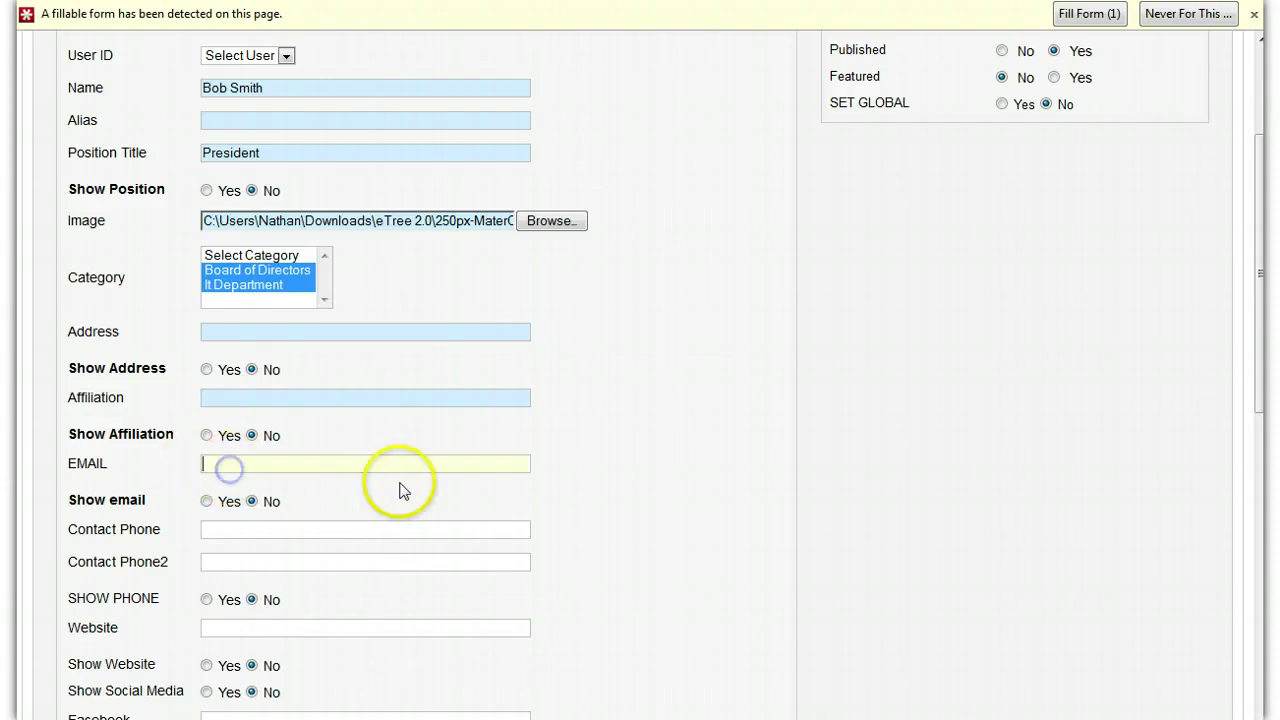
{"action": "scroll", "coordinate": [443, 498], "scroll_direction": "down", "scroll_amount": 2}
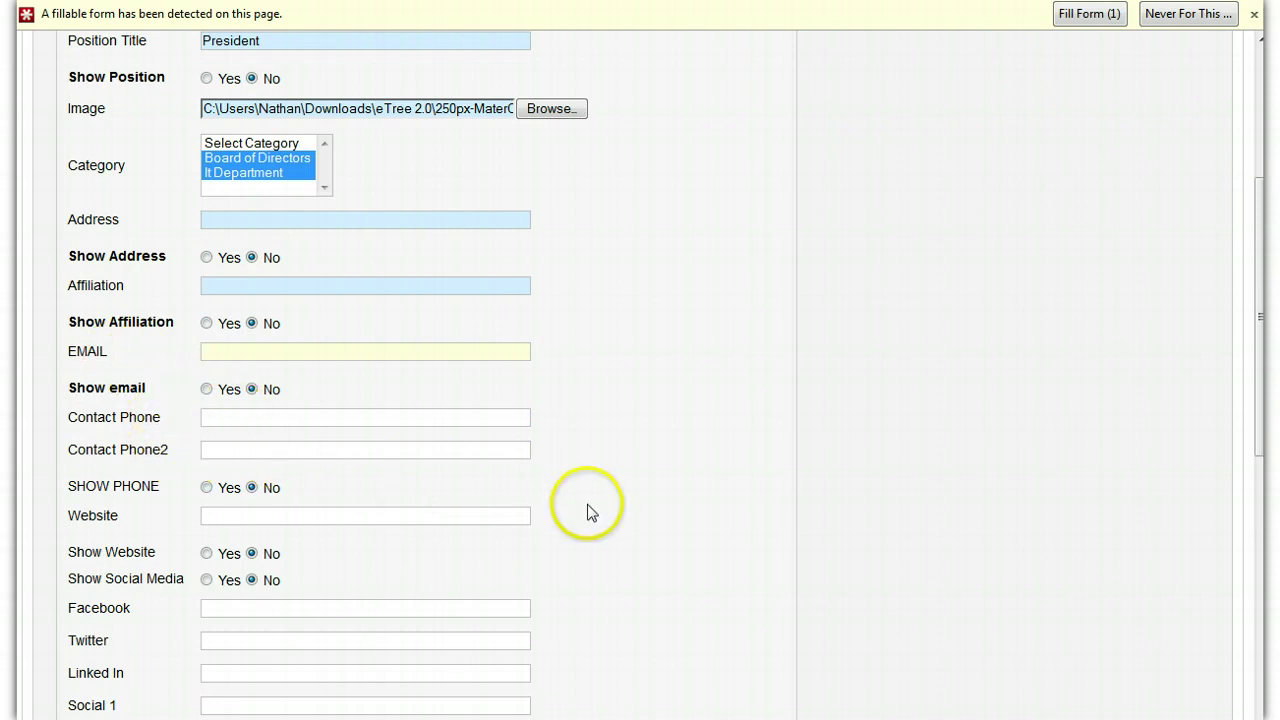
{"action": "scroll", "coordinate": [586, 508], "scroll_direction": "down", "scroll_amount": 2}
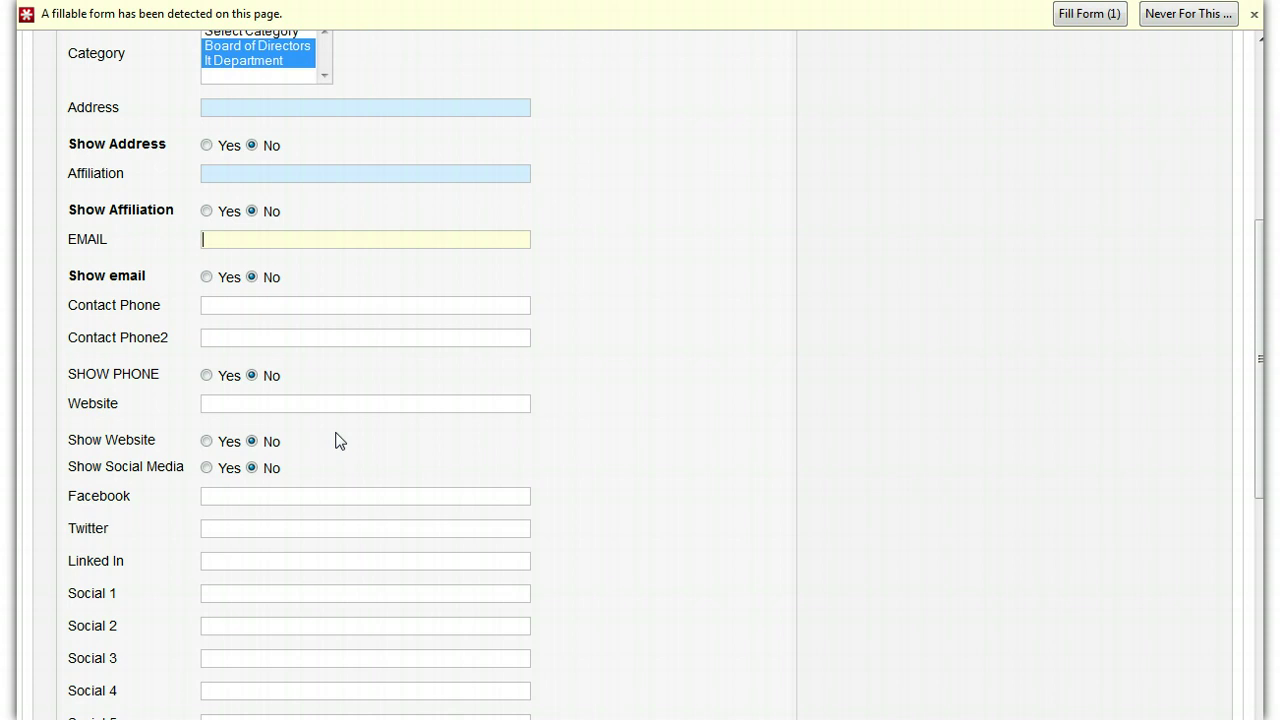
{"action": "left_click", "coordinate": [259, 403]}
{"action": "scroll", "coordinate": [260, 408], "scroll_direction": "down", "scroll_amount": 2}
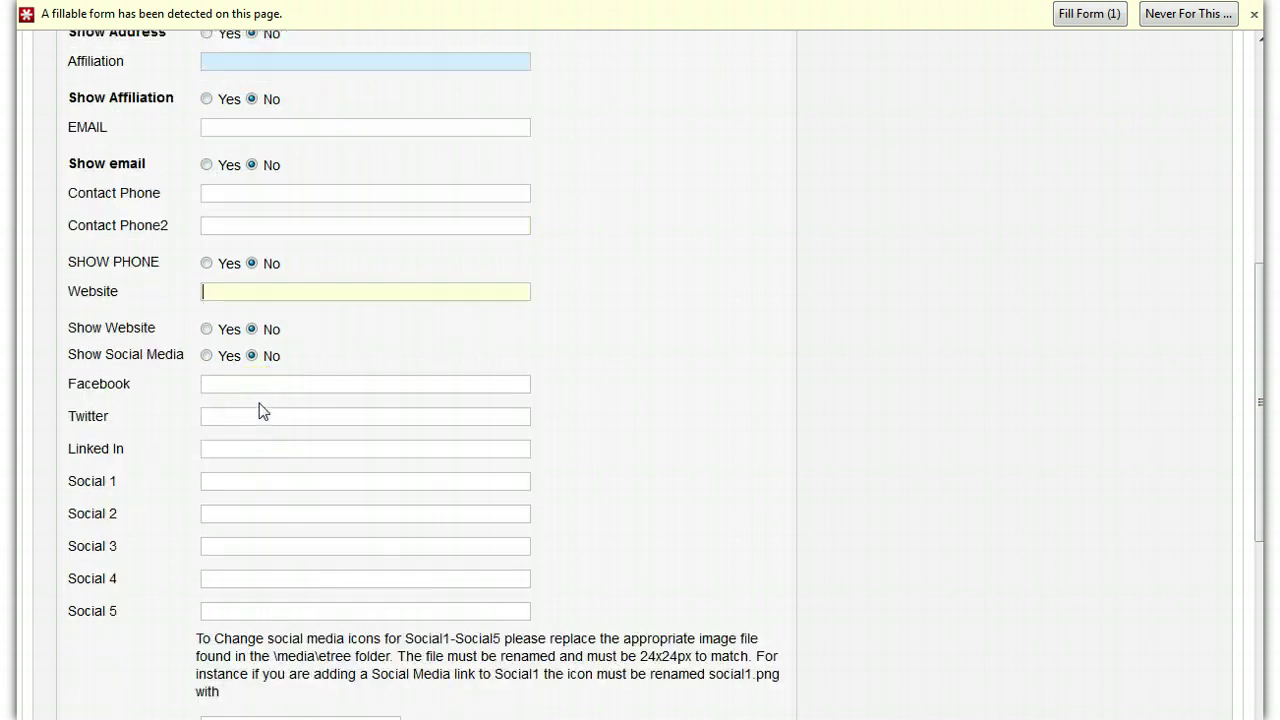
Dismiss the fillable-form notice by choosing its Never For This option
{"action": "left_click", "coordinate": [1188, 22]}
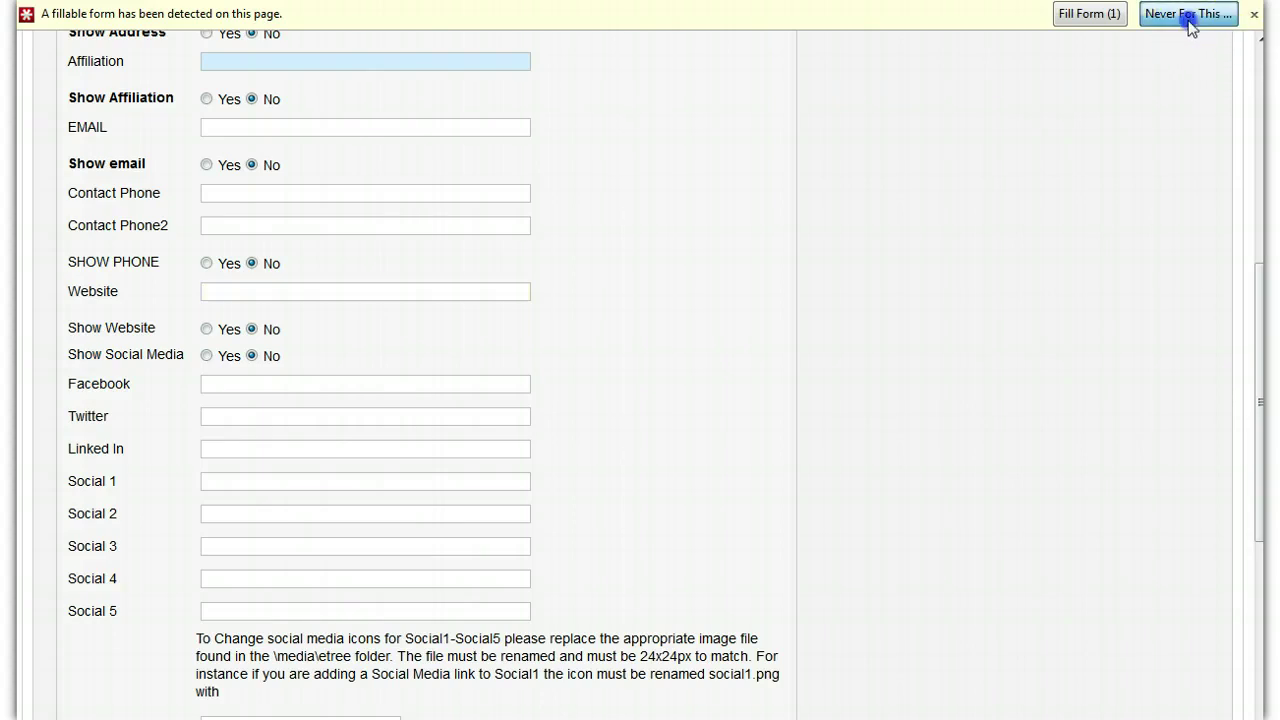
{"action": "left_click", "coordinate": [1156, 60]}
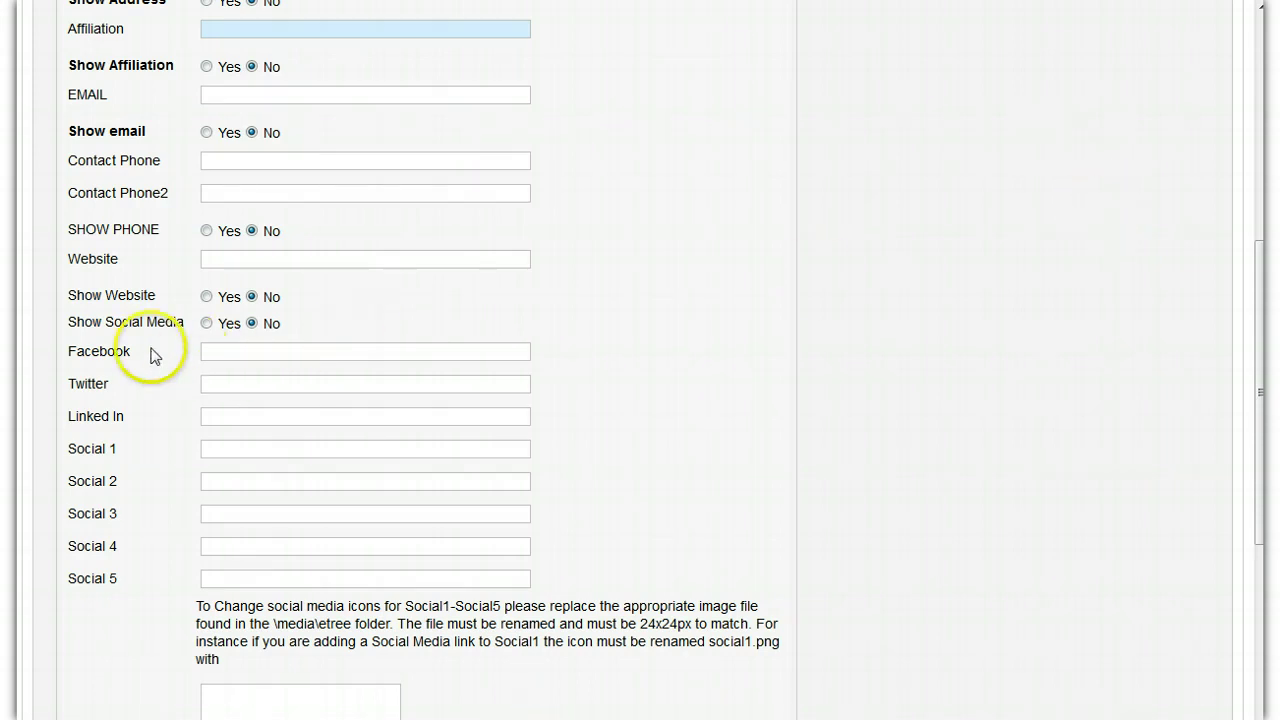
Examine the social media link fields, the icon replacement instructions, and the availability, contact form and resume sections
{"action": "left_click", "coordinate": [86, 350]}
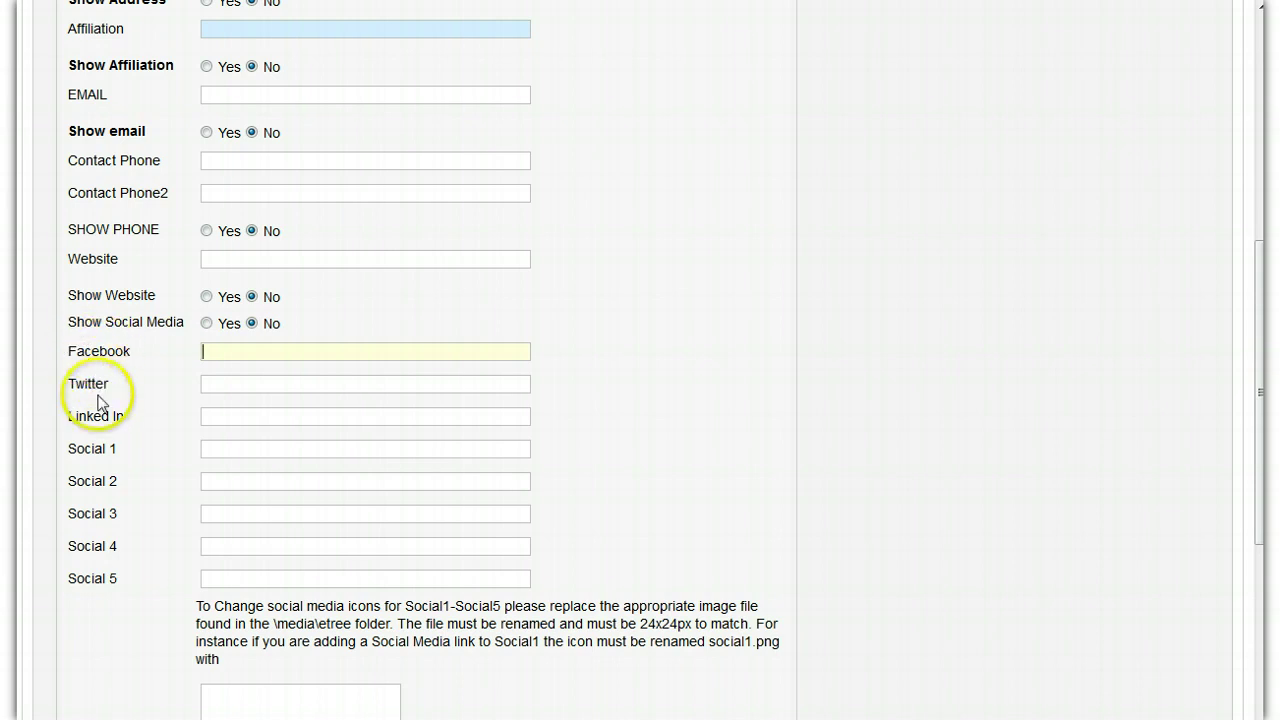
{"action": "left_click_drag", "start_coordinate": [122, 417], "coordinate": [102, 418]}
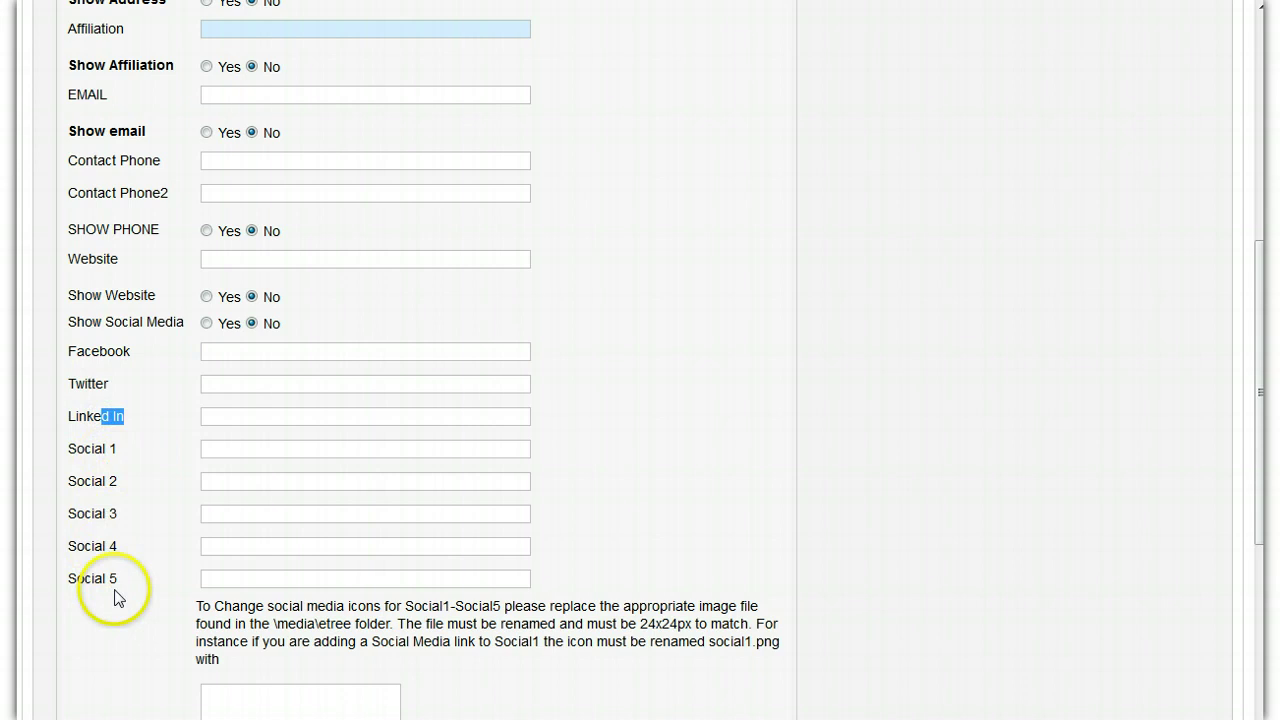
{"action": "left_click", "coordinate": [273, 577]}
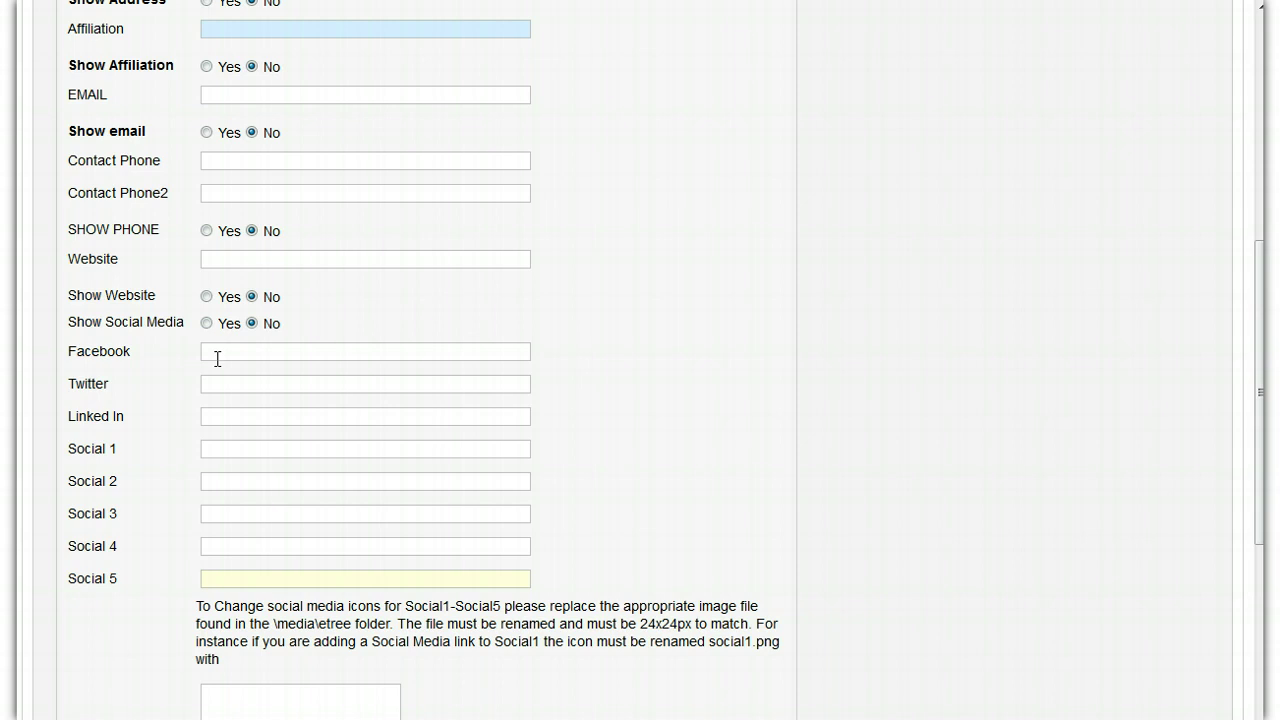
{"action": "left_click", "coordinate": [214, 447]}
{"action": "scroll", "coordinate": [214, 417], "scroll_direction": "down", "scroll_amount": 2}
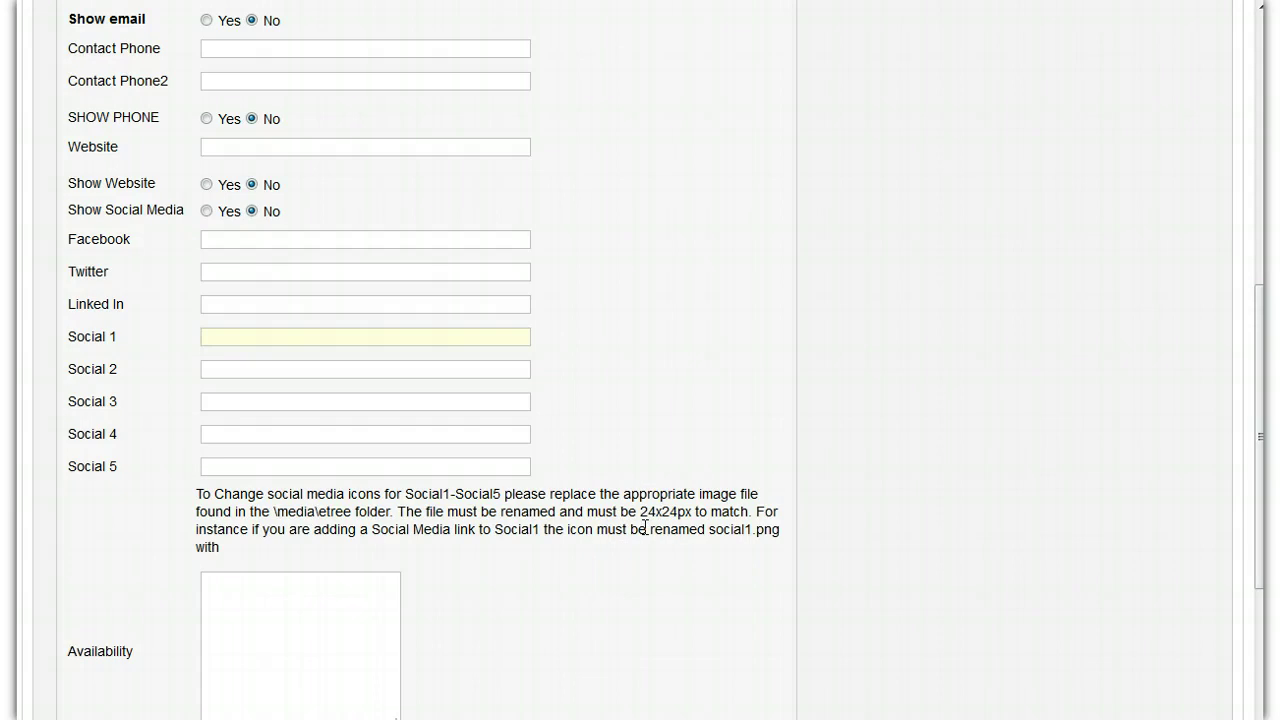
{"action": "scroll", "coordinate": [700, 345], "scroll_direction": "down", "scroll_amount": 4}
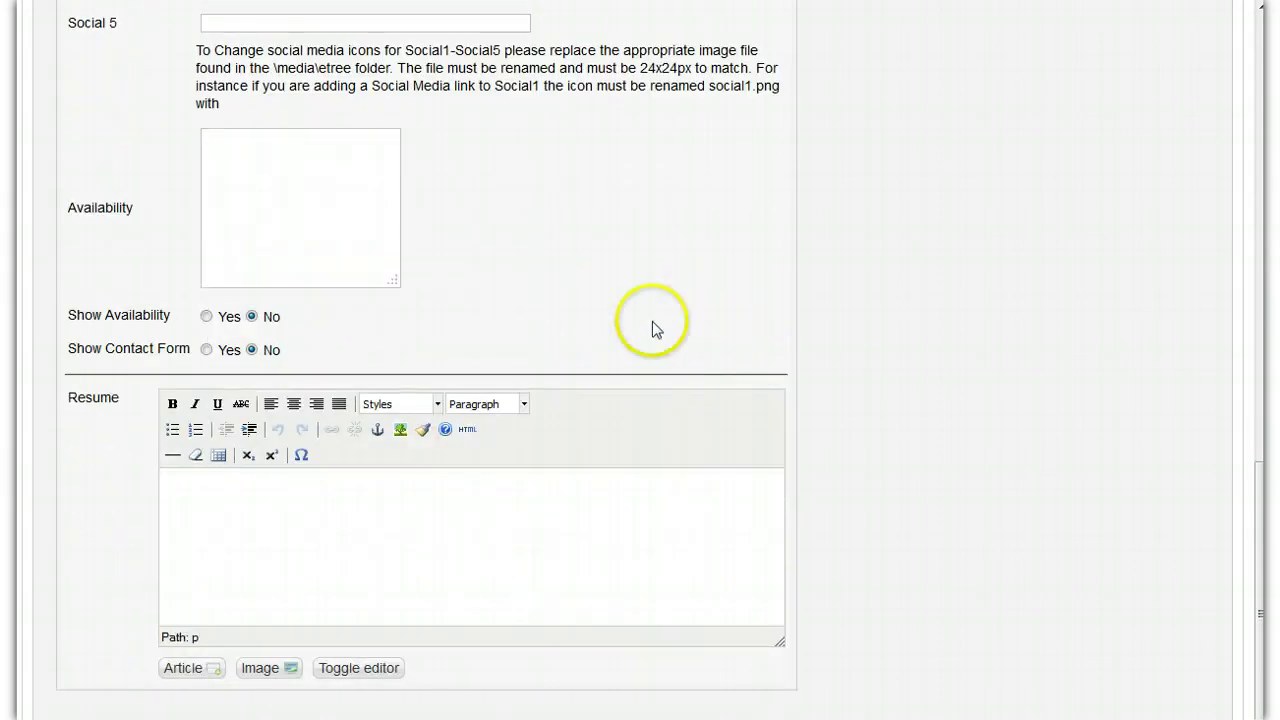
{"action": "left_click", "coordinate": [314, 251]}
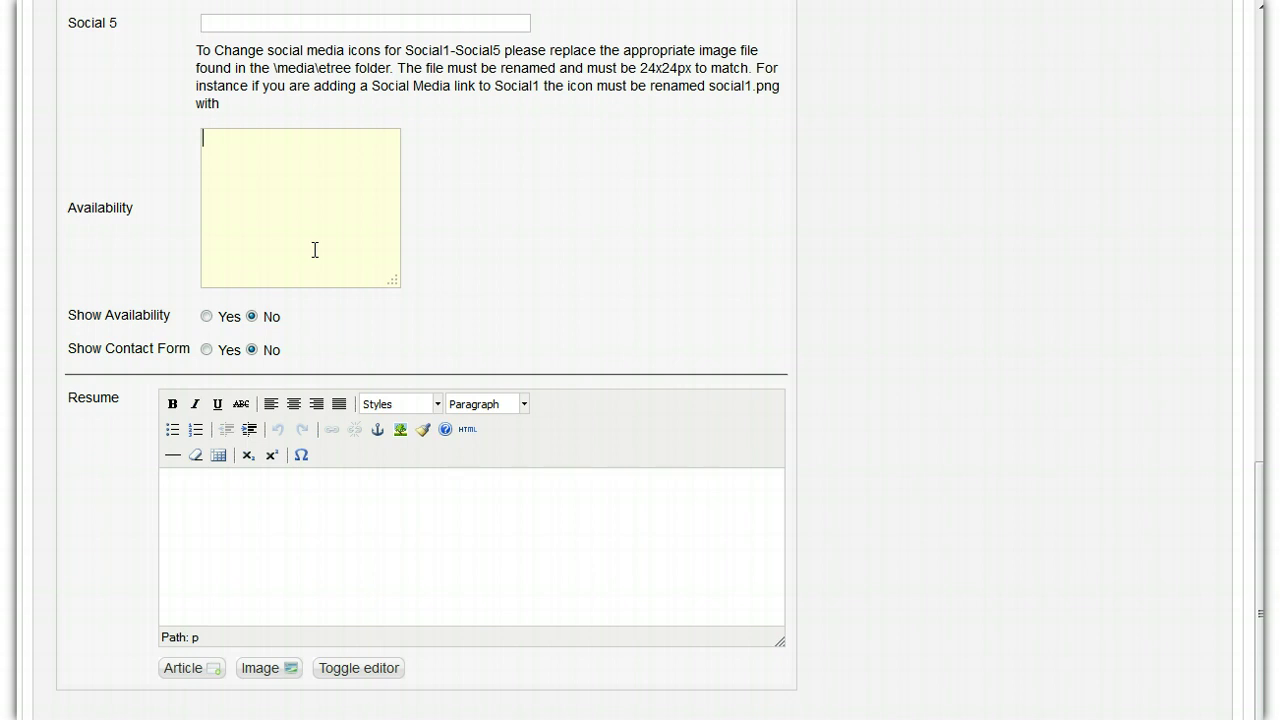
{"action": "left_click", "coordinate": [315, 250]}
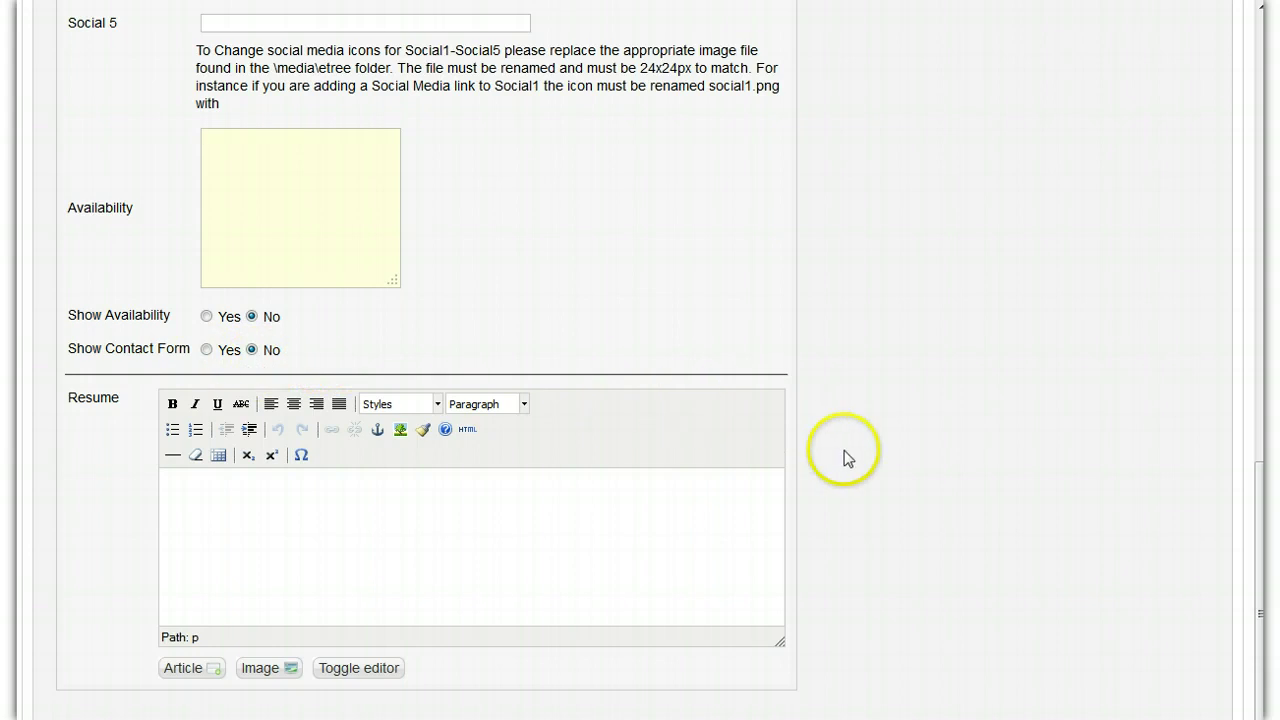
{"action": "left_click", "coordinate": [246, 550]}
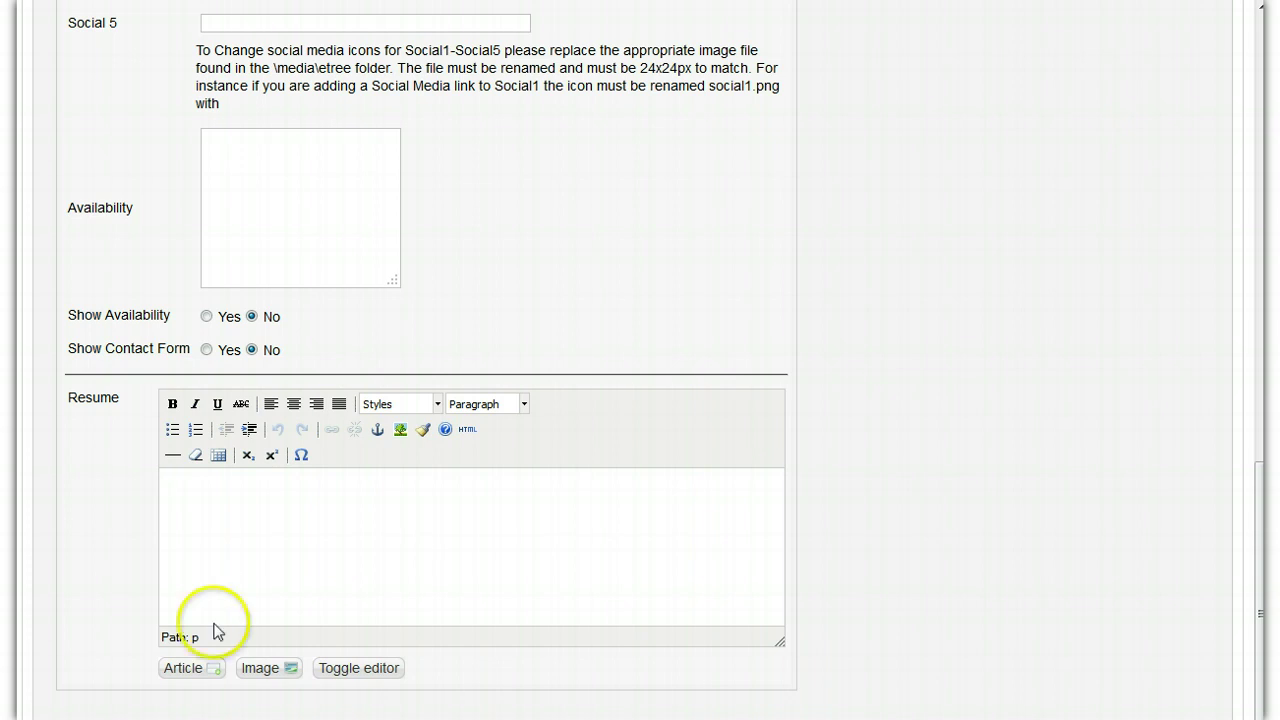
Examine the Published, Featured and SET GLOBAL options in the user's publishing settings
{"action": "scroll", "coordinate": [989, 605], "scroll_direction": "up", "scroll_amount": 12}
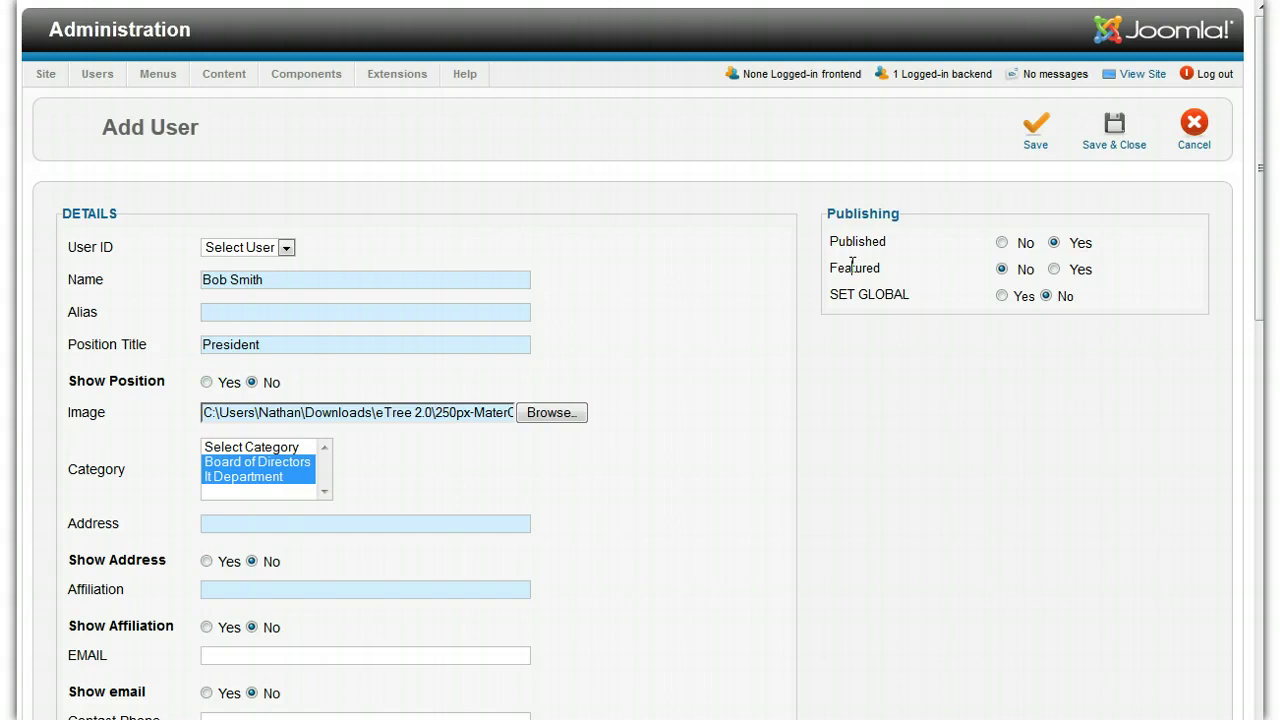
{"action": "left_click_drag", "start_coordinate": [910, 295], "coordinate": [849, 275]}
{"action": "left_click", "coordinate": [1068, 298]}
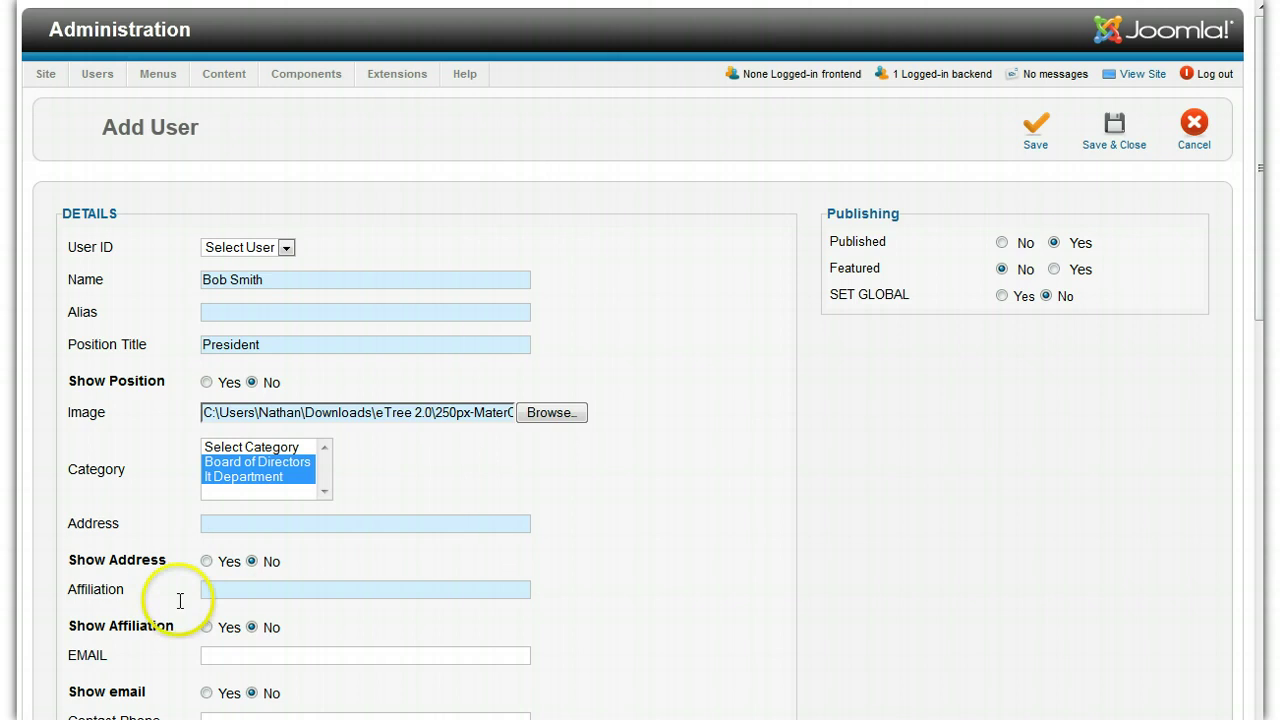
{"action": "left_click", "coordinate": [971, 468]}
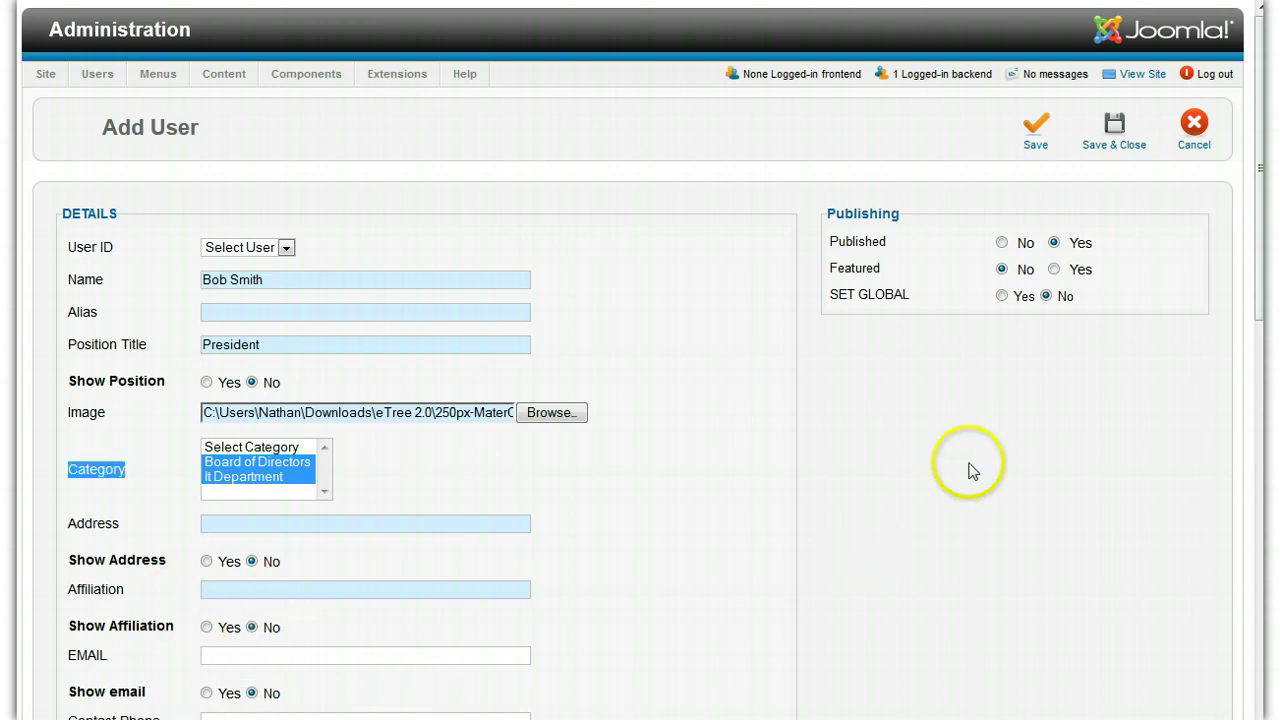